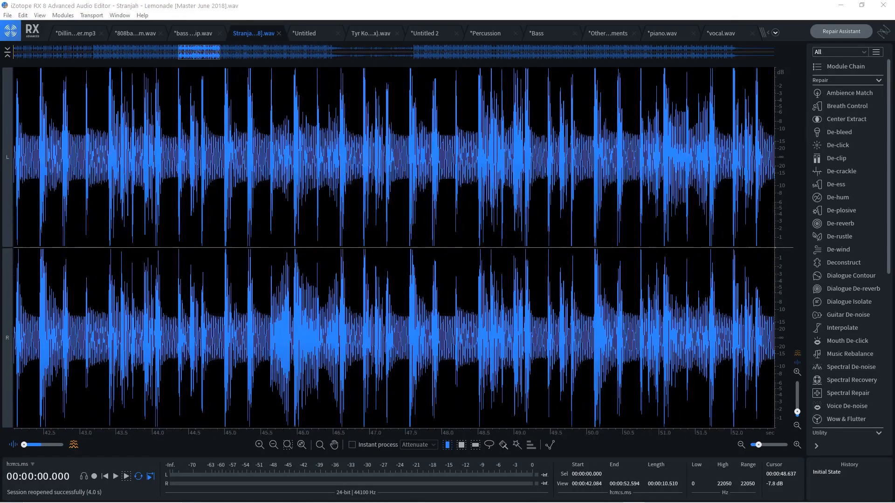
pyautogui.scroll(3, 392, 245)
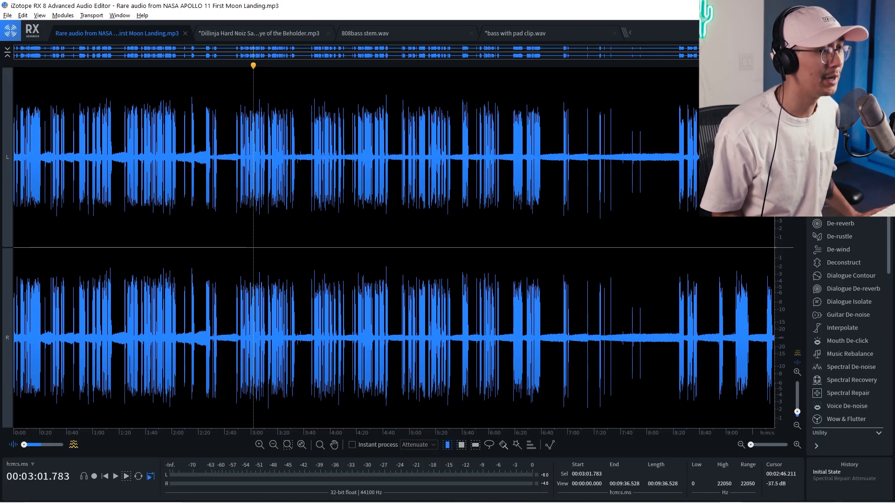
# Zoom in near 3:08, select the stretch between speech bursts, and show the Repair module list.
pyautogui.press('Up')
pyautogui.press('Up')
pyautogui.press('Up')
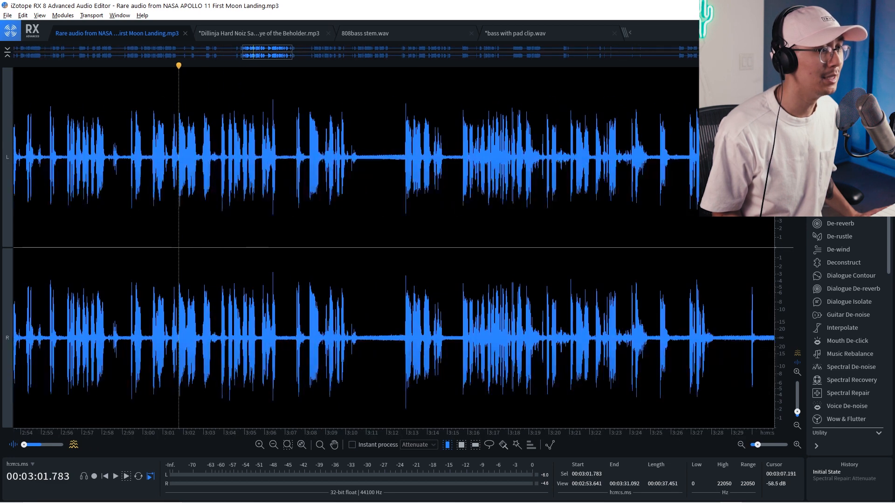
pyautogui.moveTo(296, 210); pyautogui.dragTo(360, 210)
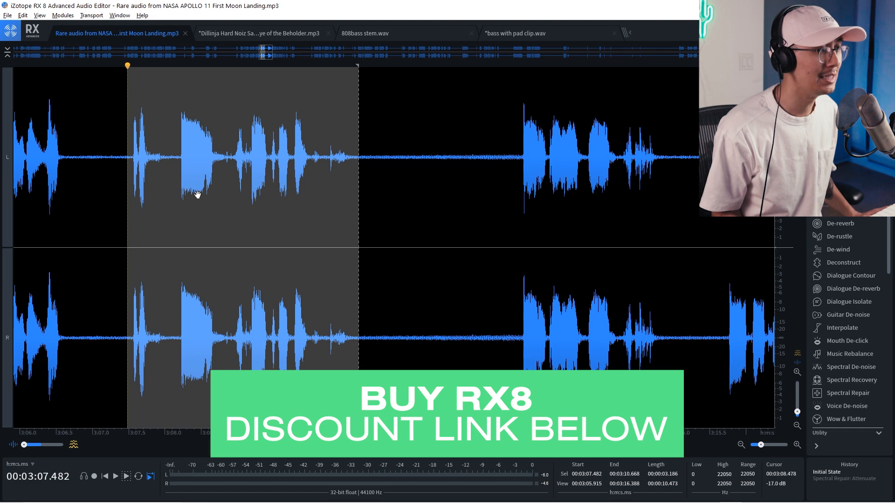
pyautogui.click(182, 201)
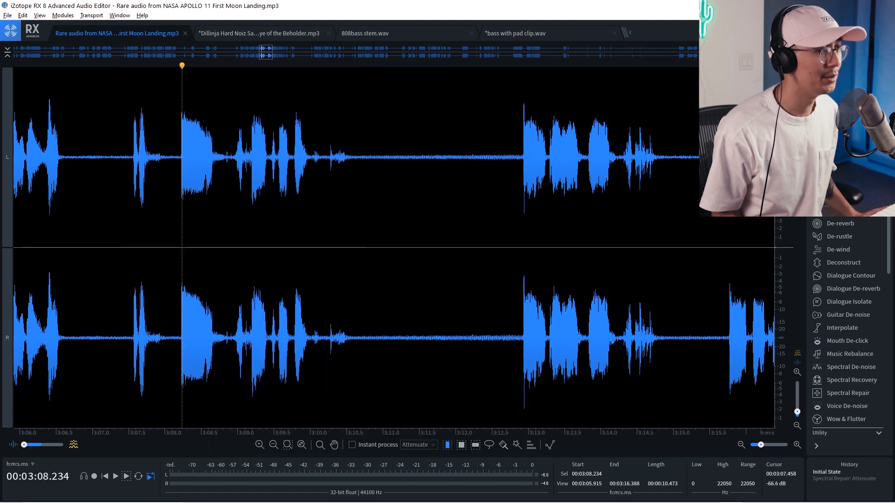
pyautogui.moveTo(127, 210); pyautogui.dragTo(464, 210)
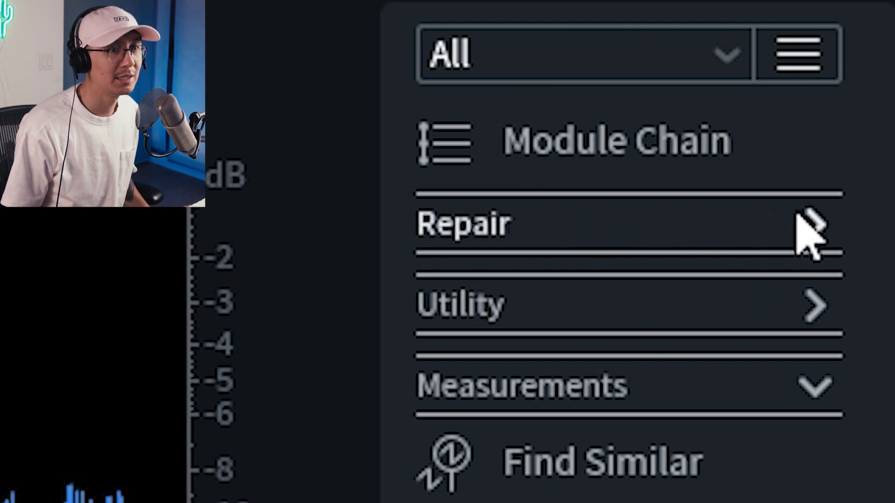
pyautogui.click(816, 224)
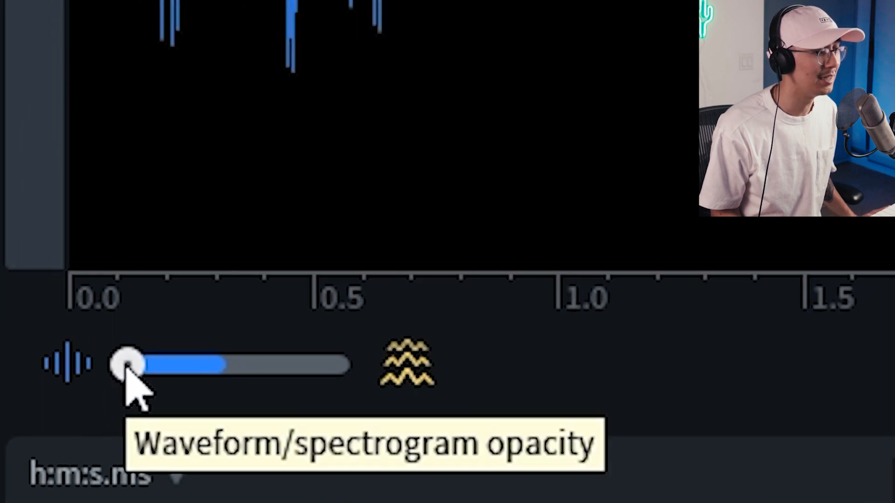
pyautogui.moveTo(128, 368); pyautogui.dragTo(127, 369)
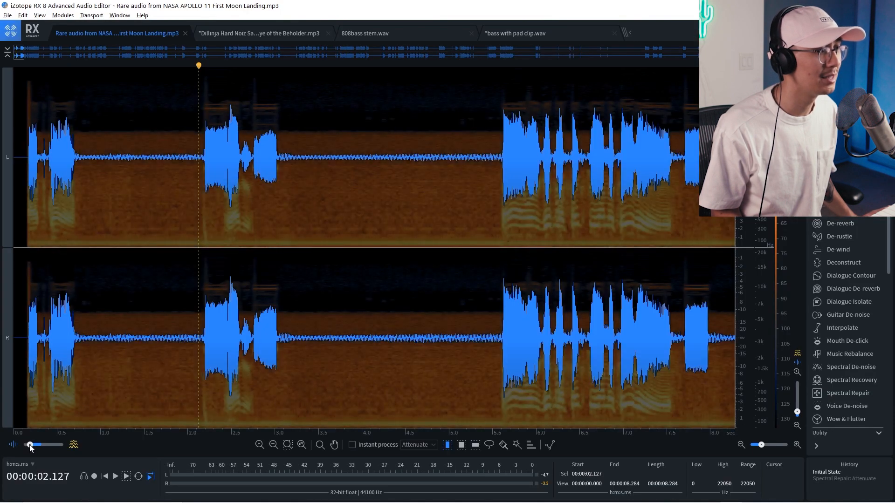
pyautogui.moveTo(31, 446); pyautogui.dragTo(49, 447)
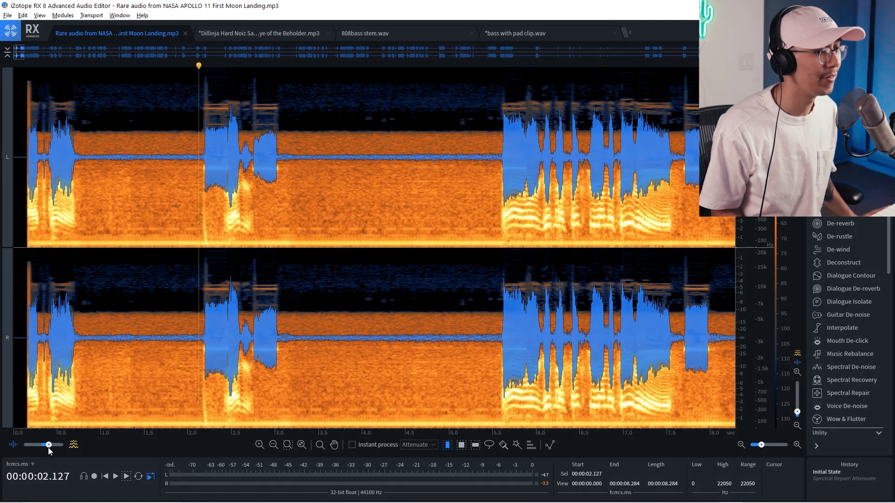
pyautogui.moveTo(49, 446); pyautogui.dragTo(64, 446)
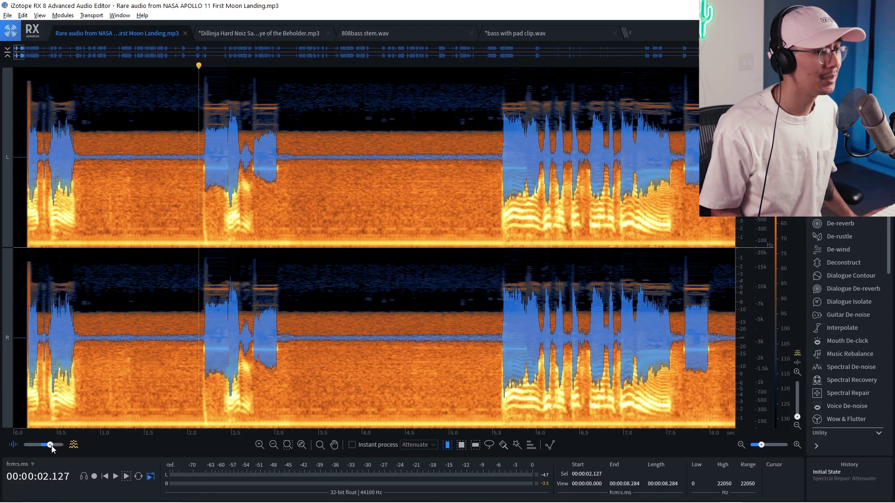
pyautogui.moveTo(67, 450); pyautogui.dragTo(17, 448)
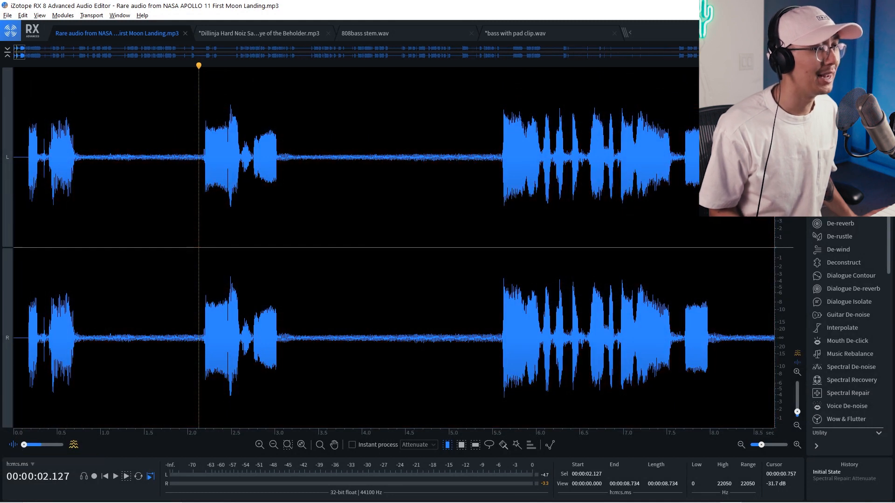
pyautogui.press('space')
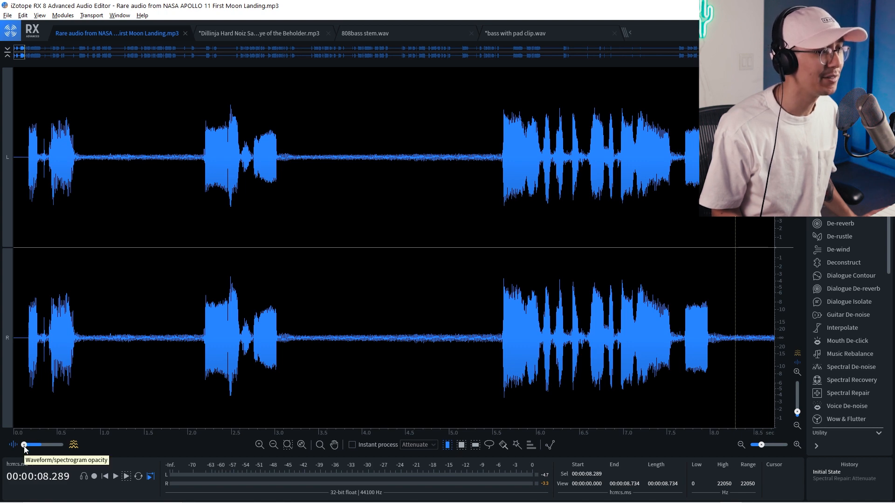
# Switch the display to full spectrogram and audition the passage just before the first bleep.
pyautogui.moveTo(25, 446); pyautogui.dragTo(64, 446)
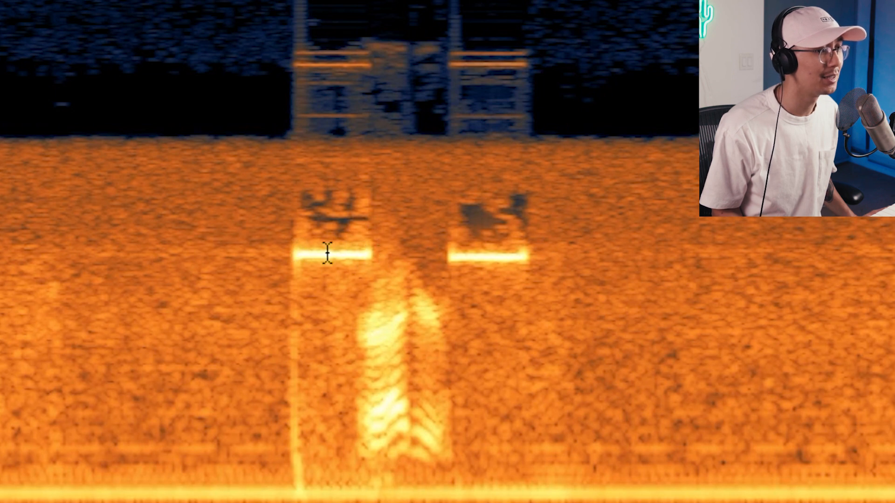
pyautogui.click(289, 301)
pyautogui.press('space')
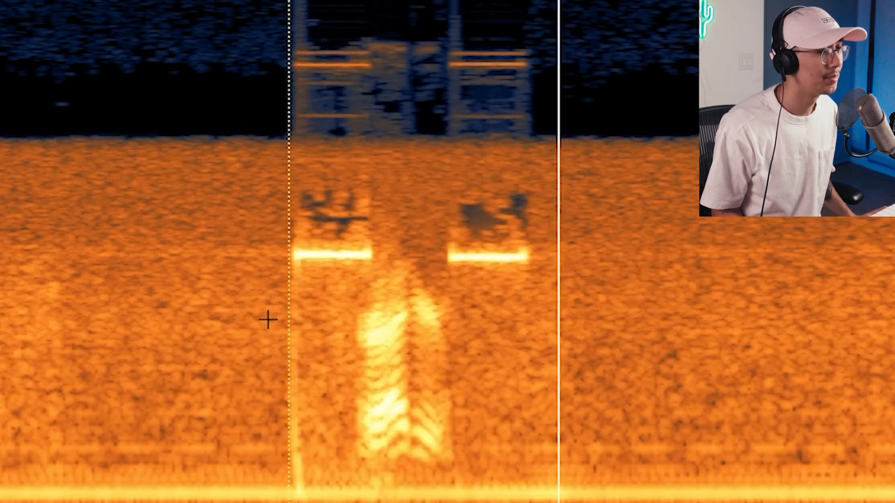
pyautogui.press('space')
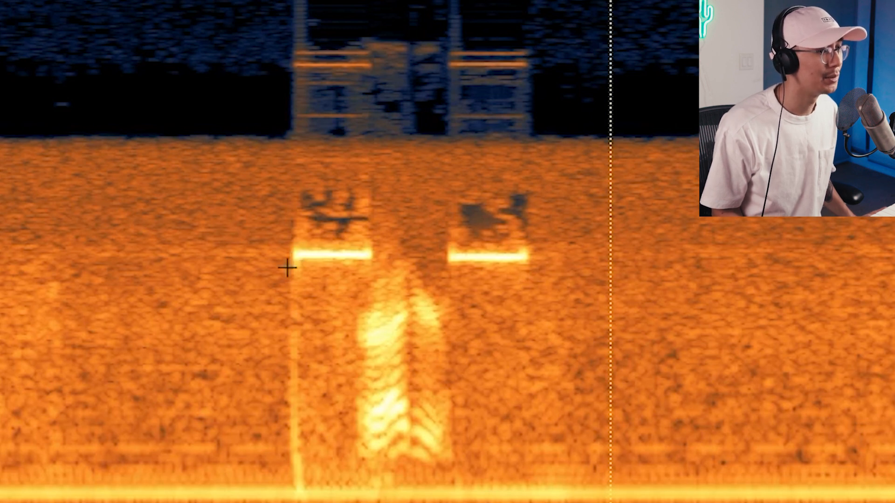
# Box-select both bleep tones and render Spectral Repair in Attenuate mode to remove them.
pyautogui.moveTo(292, 259)
pyautogui.mouseDown()
pyautogui.moveTo(340, 177)
pyautogui.moveTo(377, 179)
pyautogui.mouseUp()
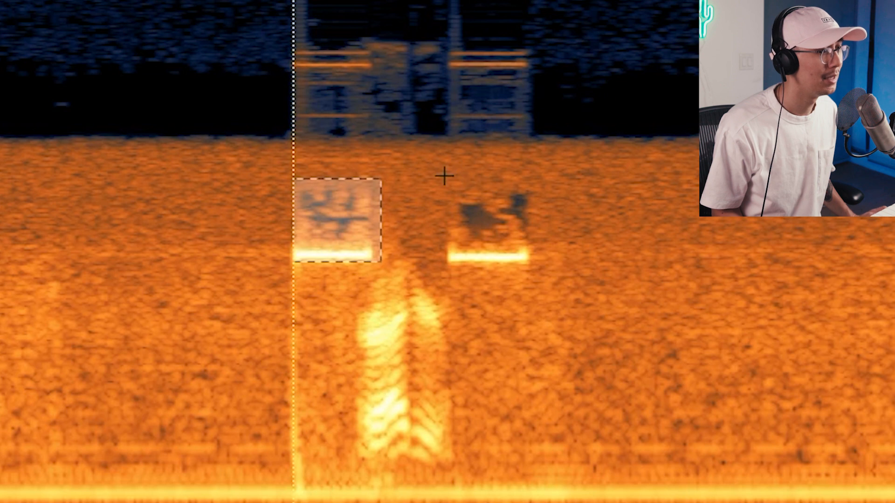
pyautogui.moveTo(440, 180); pyautogui.dragTo(541, 269)
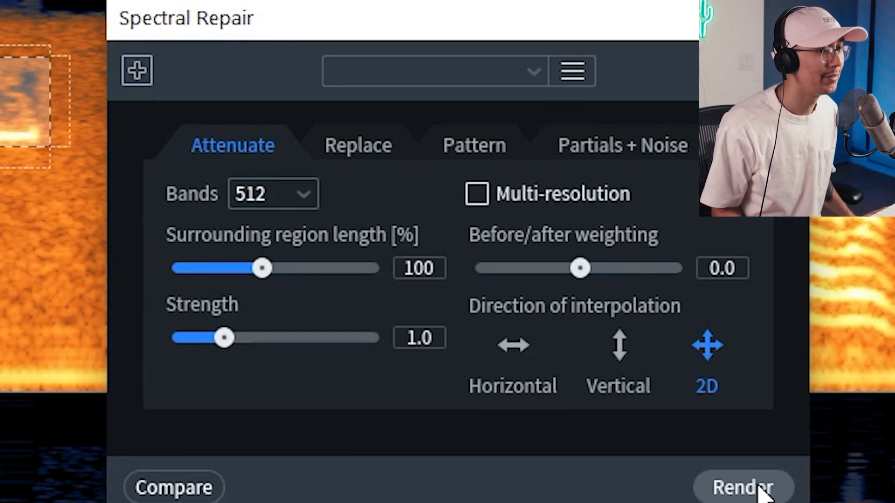
pyautogui.click(765, 489)
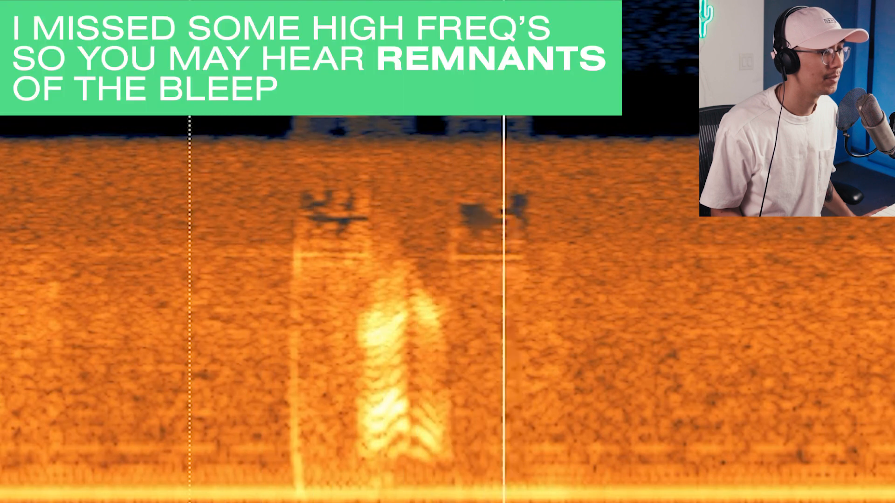
pyautogui.press('space')
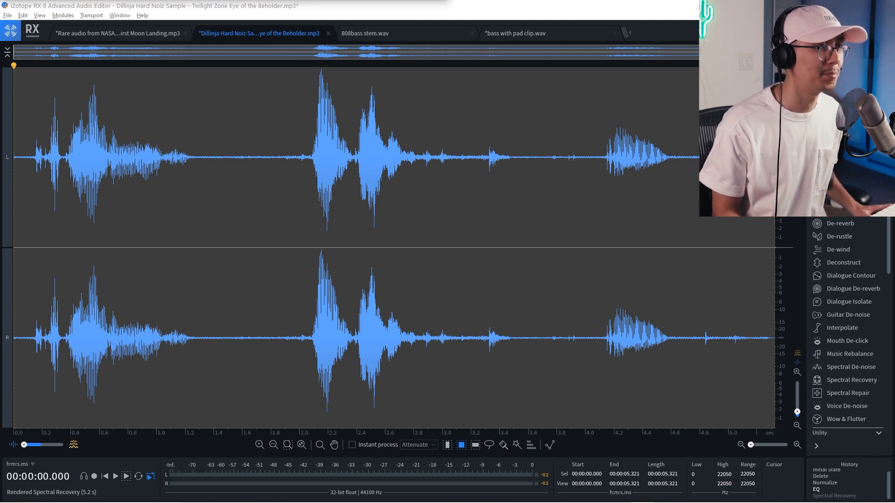
# Audition the vocal sample and the new untitled clip before rebalancing.
pyautogui.press('space')
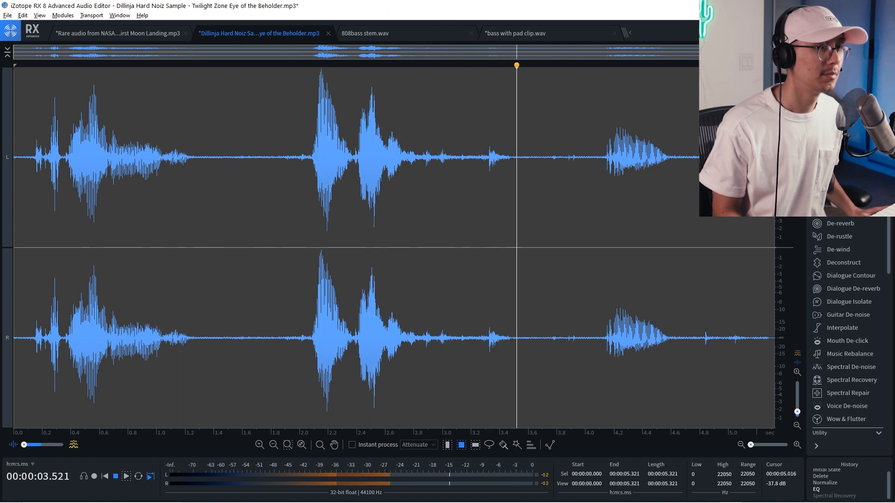
pyautogui.press('space')
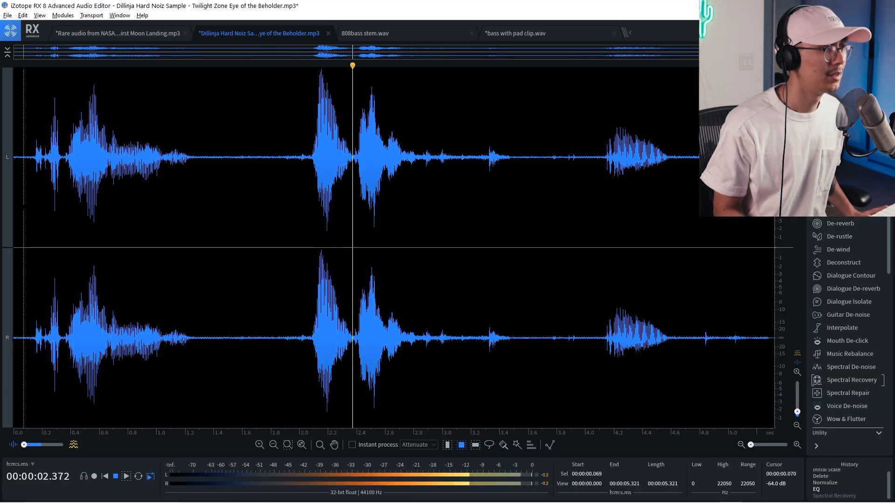
pyautogui.press('space')
pyautogui.press('space')
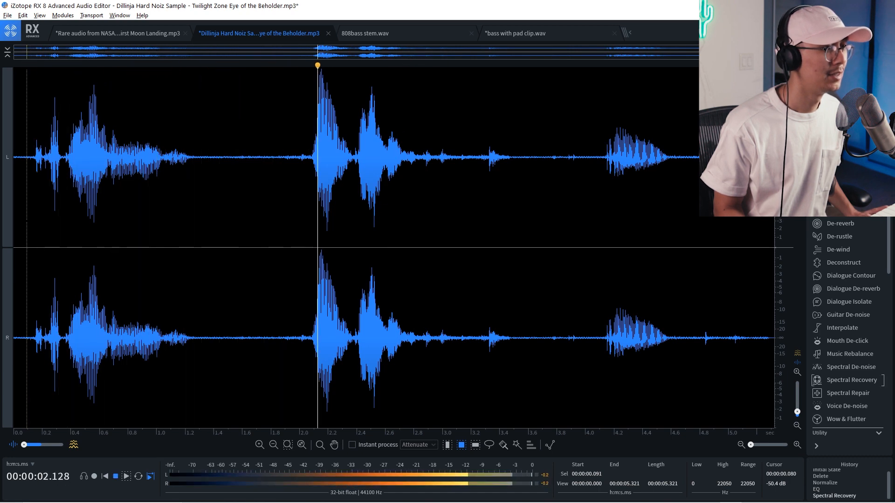
pyautogui.press('space')
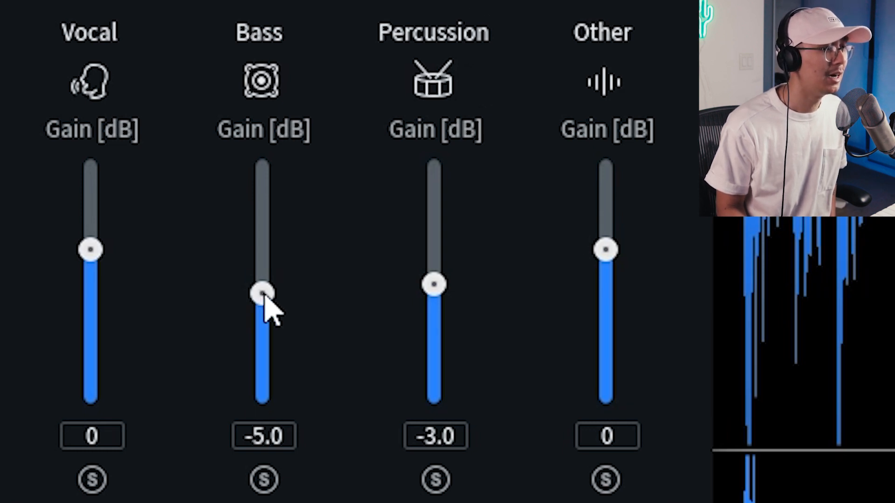
# Set Music Rebalance bass gain to -5 dB and play the drum loop to listen.
pyautogui.moveTo(264, 294)
pyautogui.mouseDown()
pyautogui.moveTo(263, 312)
pyautogui.moveTo(264, 293)
pyautogui.mouseUp()
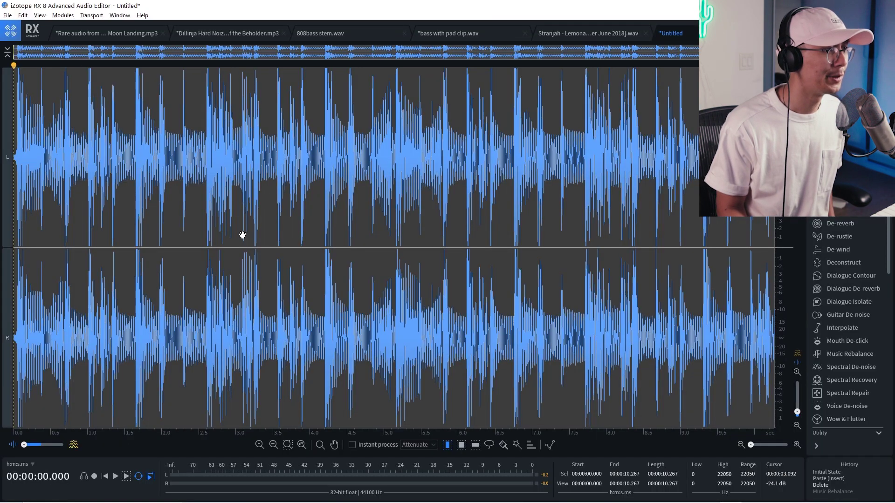
pyautogui.press('space')
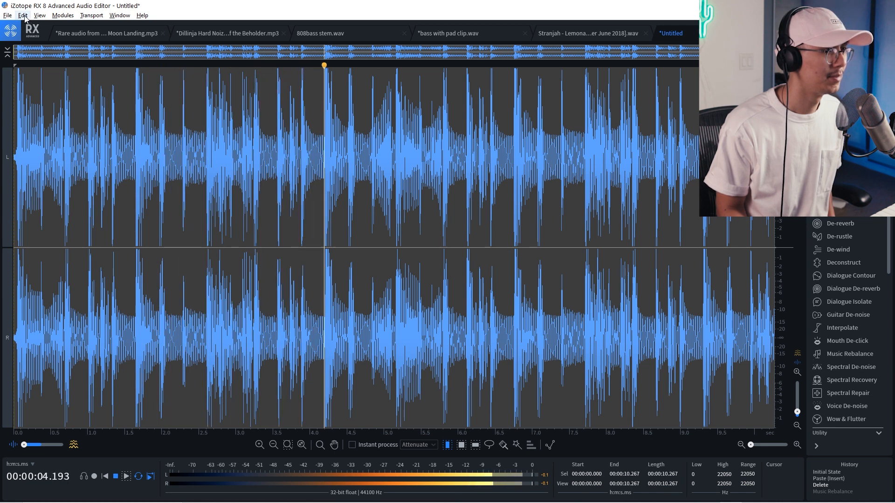
# Undo the rebalance with Ctrl+Z and replay the loop to A/B the difference.
pyautogui.hotkey('ctrl', 'z')
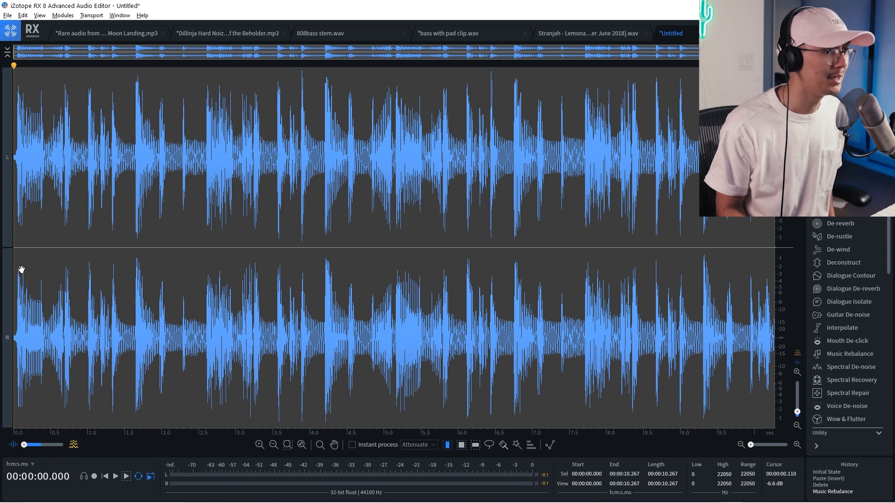
pyautogui.press('space')
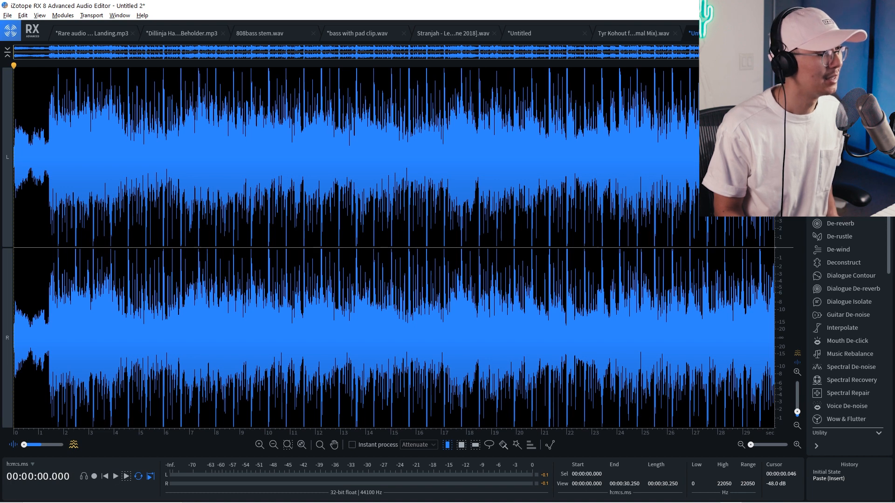
# Play the Untitled 2 mix with bass rebalanced to -5 dB and percussion to -3 dB.
pyautogui.press('space')
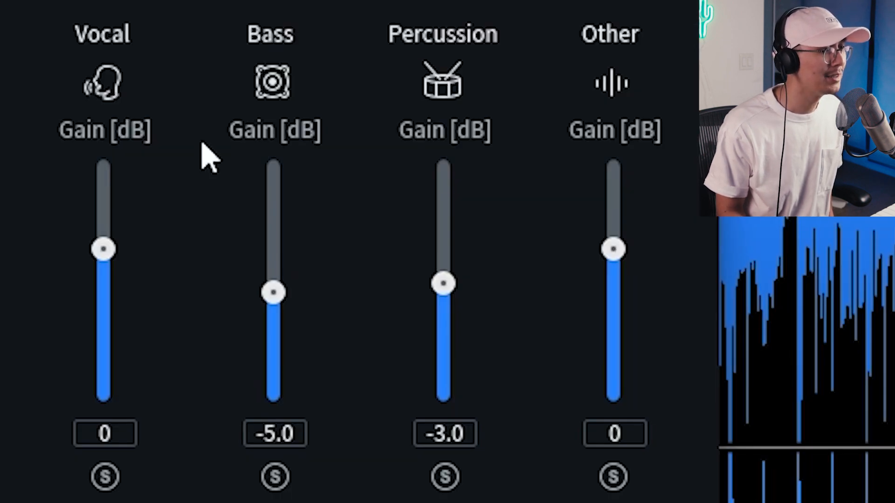
# Solo the Vocal stem in Music Rebalance to hear it isolated, then release the solo.
pyautogui.click(105, 476)
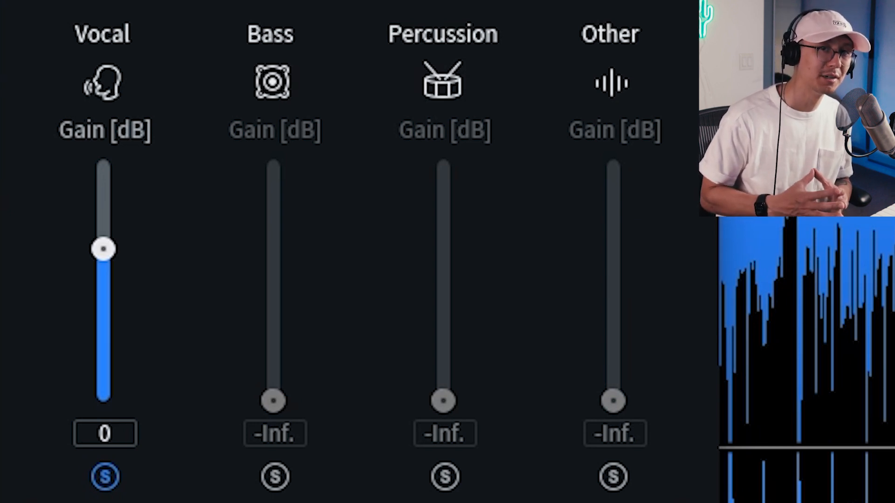
pyautogui.click(105, 476)
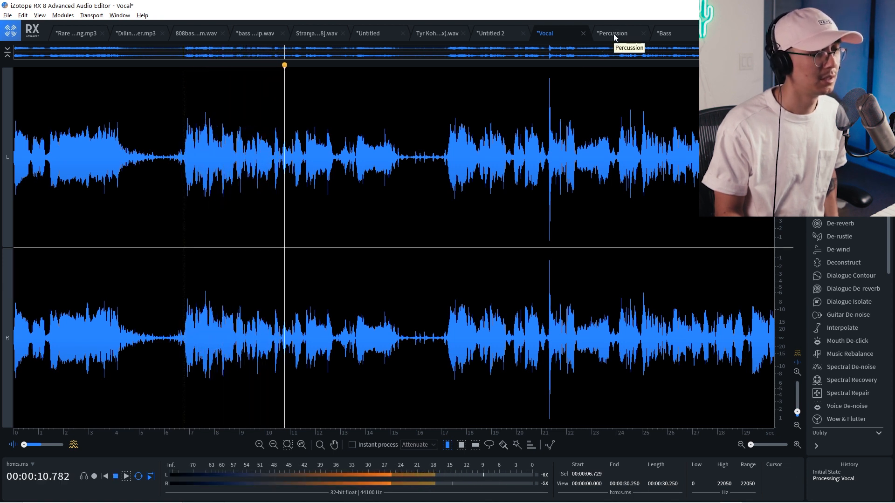
pyautogui.click(613, 34)
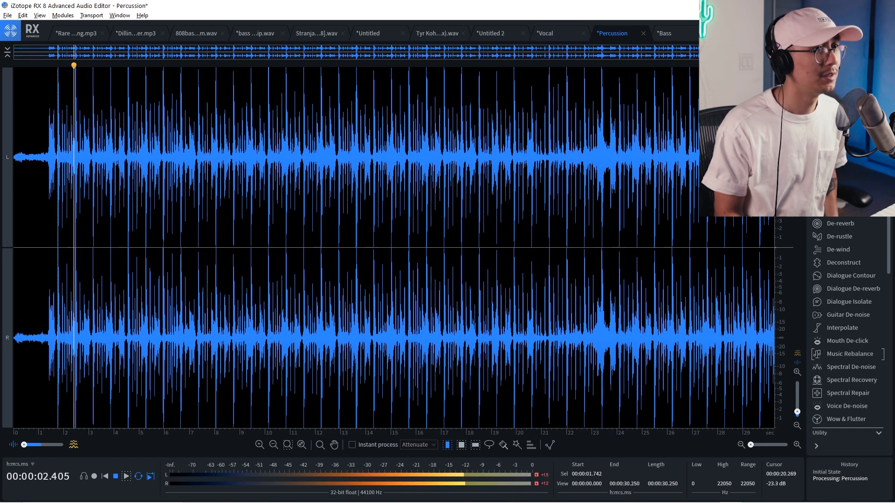
pyautogui.click(664, 34)
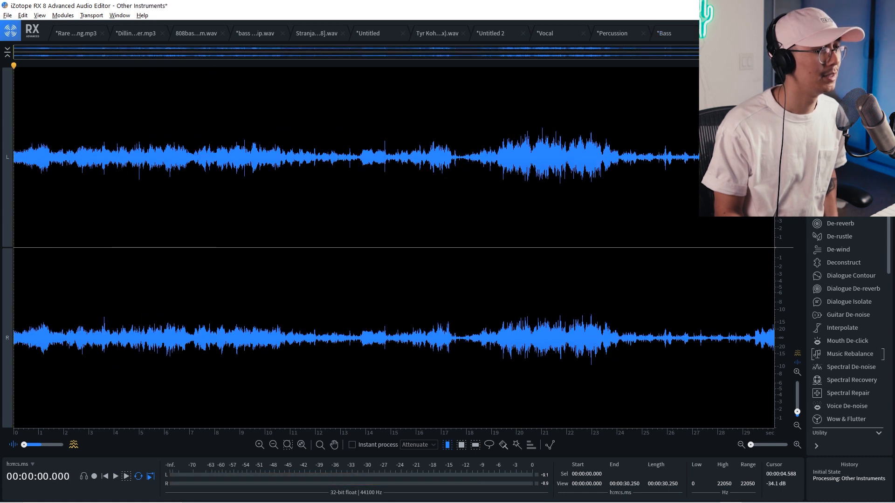
pyautogui.press('space')
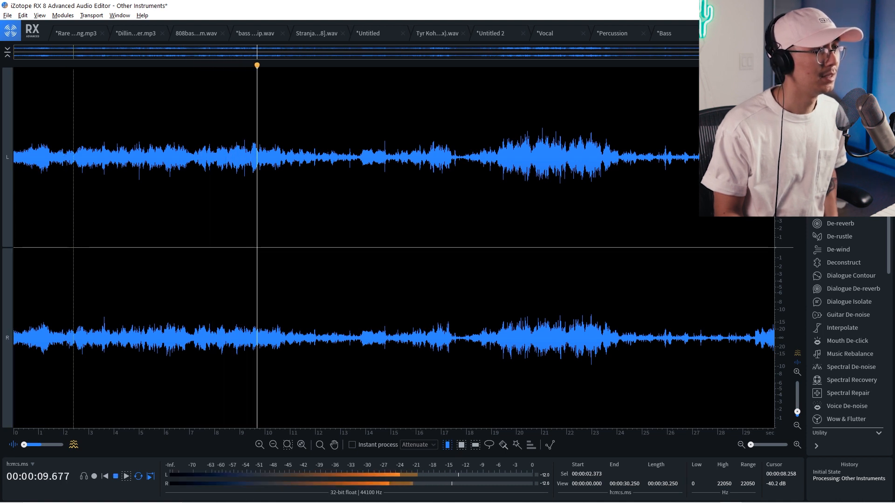
pyautogui.press('space')
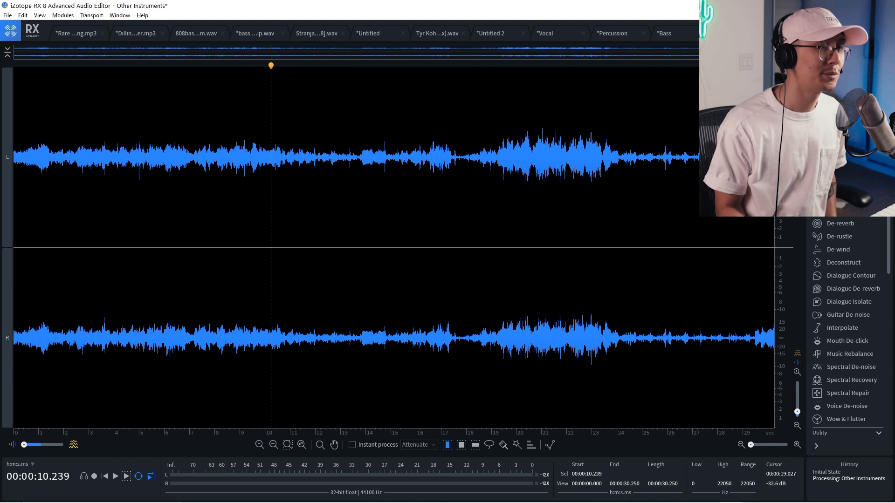
pyautogui.click(554, 30)
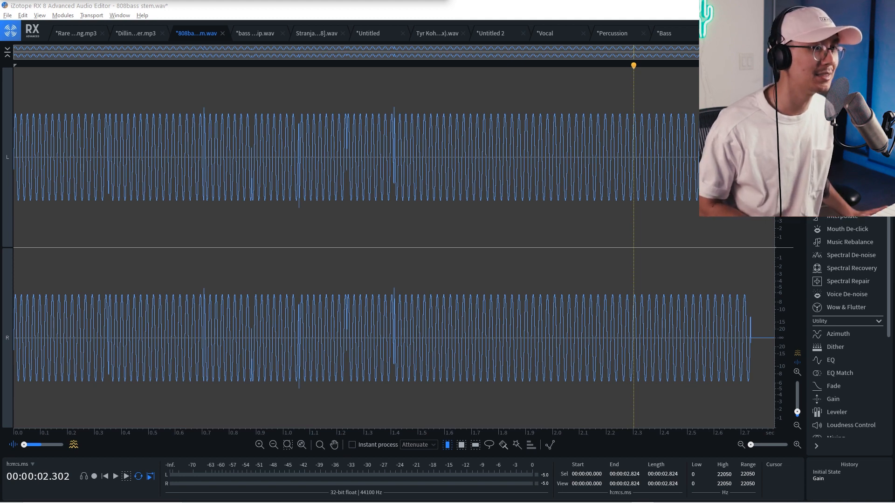
# Play the 808 bass stem from its start and stop after a few seconds.
pyautogui.click(440, 243)
pyautogui.press('Home')
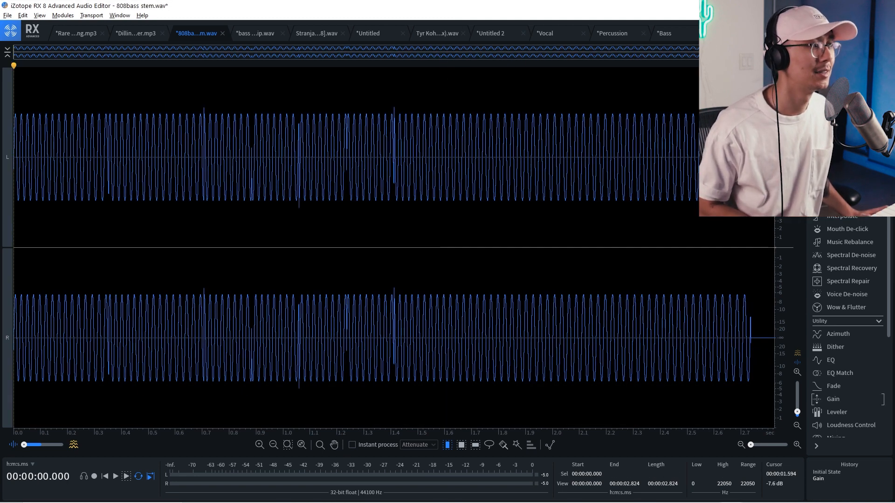
pyautogui.press('space')
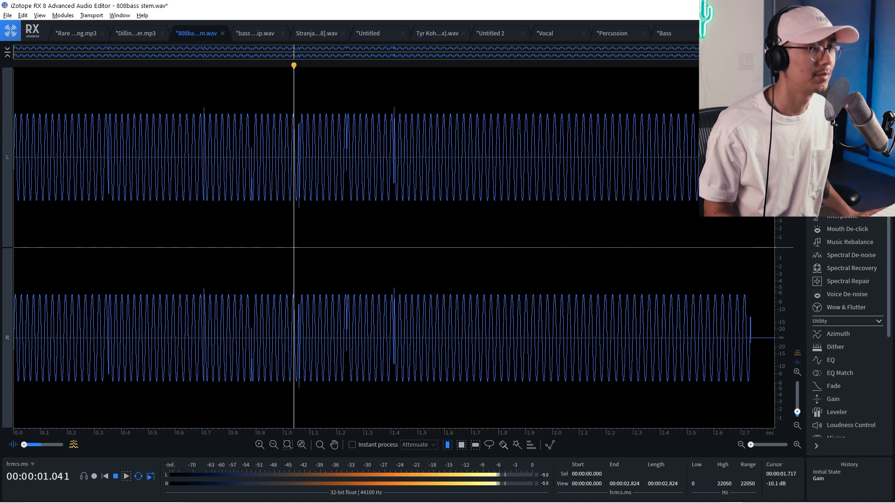
pyautogui.press('space')
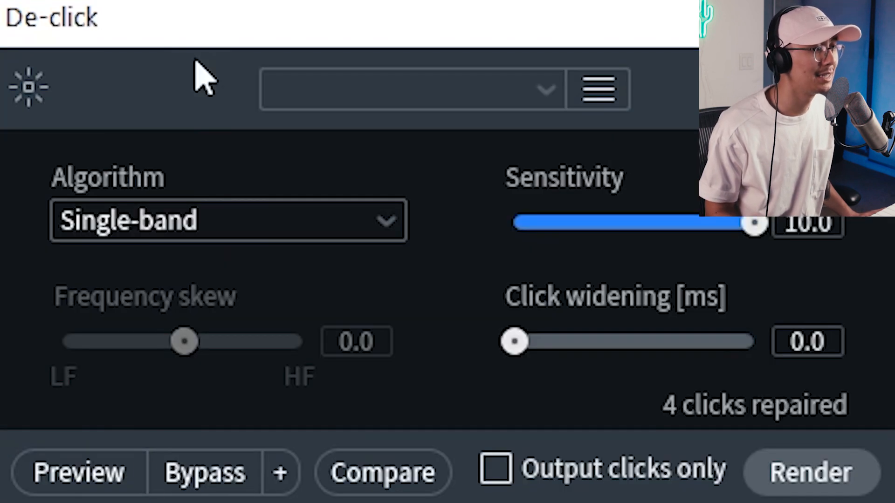
# Preview the De-click repair on the 808 bass twice at the default settings.
pyautogui.click(79, 472)
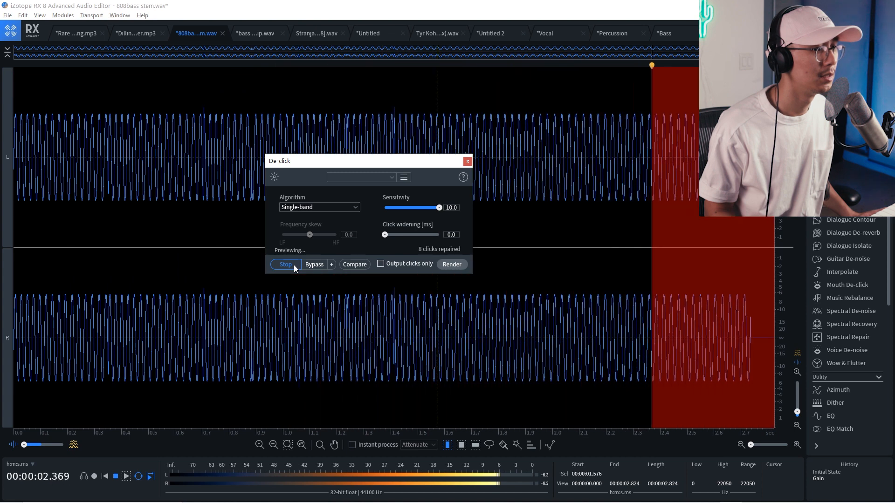
pyautogui.click(294, 265)
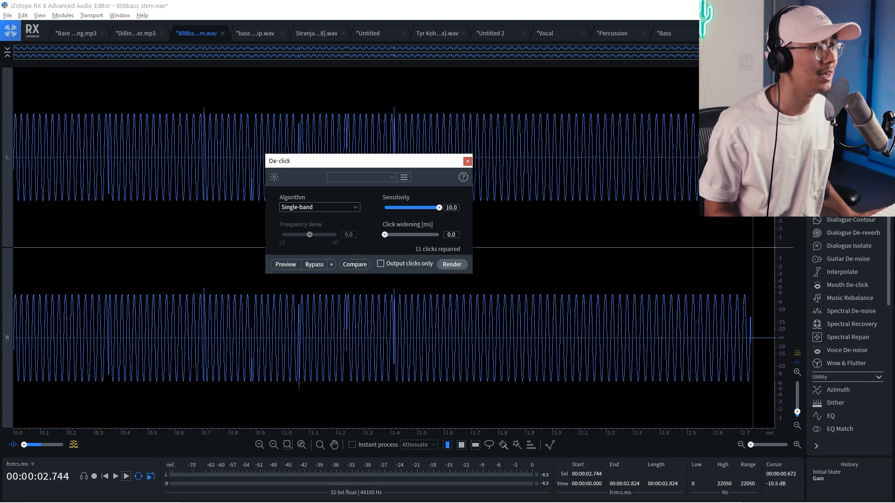
pyautogui.click(289, 265)
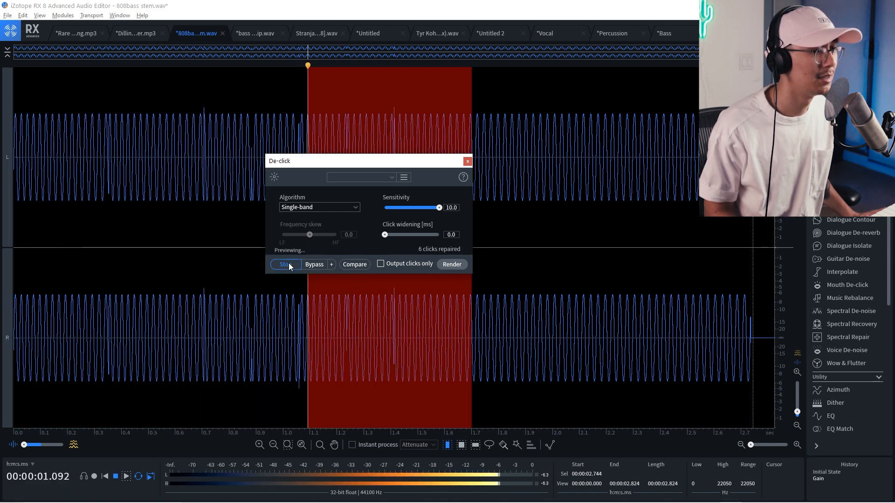
pyautogui.click(288, 263)
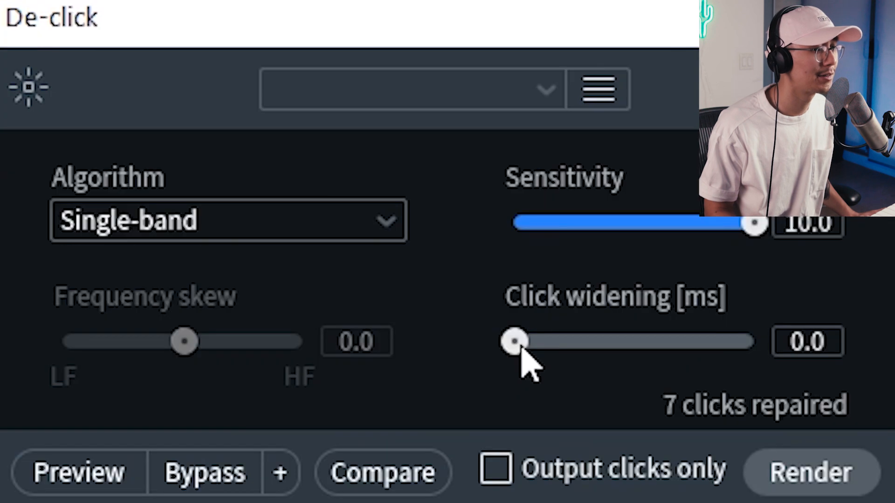
# Set De-click click widening to 5 ms and preview the repair again.
pyautogui.moveTo(515, 342); pyautogui.dragTo(755, 341)
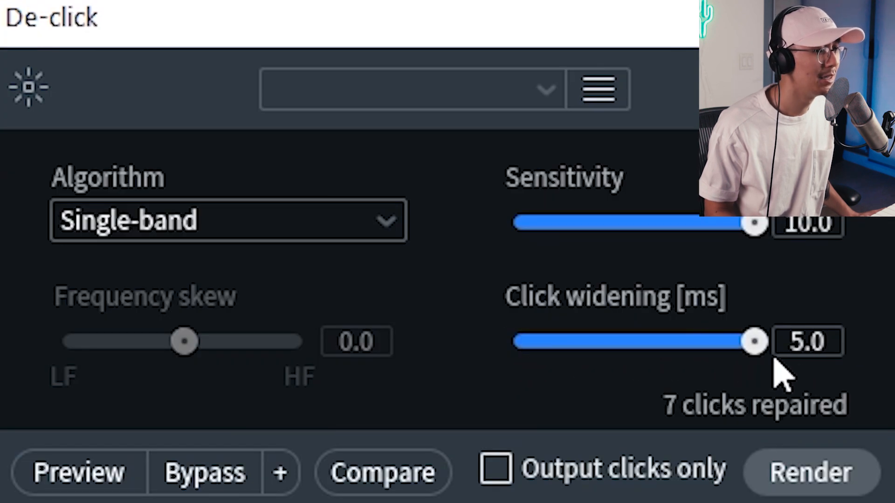
pyautogui.click(90, 475)
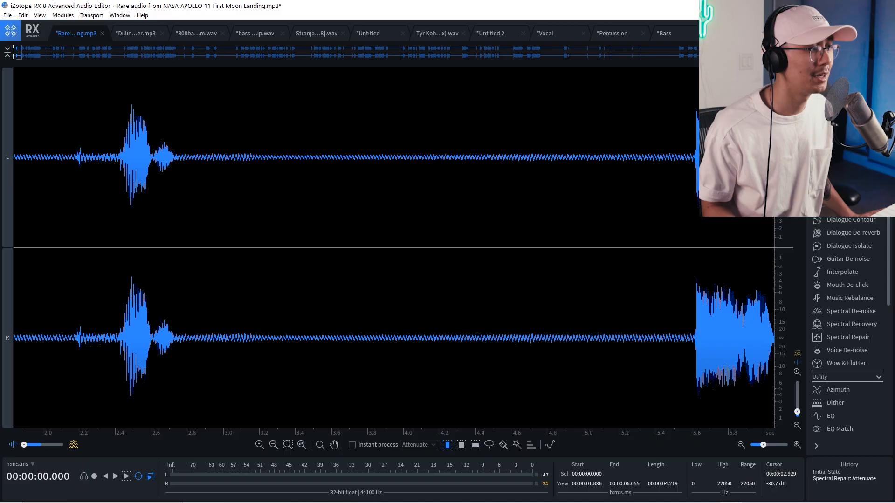
# Select the hissy gap around 3.1–5.3 s and learn its noise profile in Spectral De-noise.
pyautogui.click(107, 210)
pyautogui.press('space')
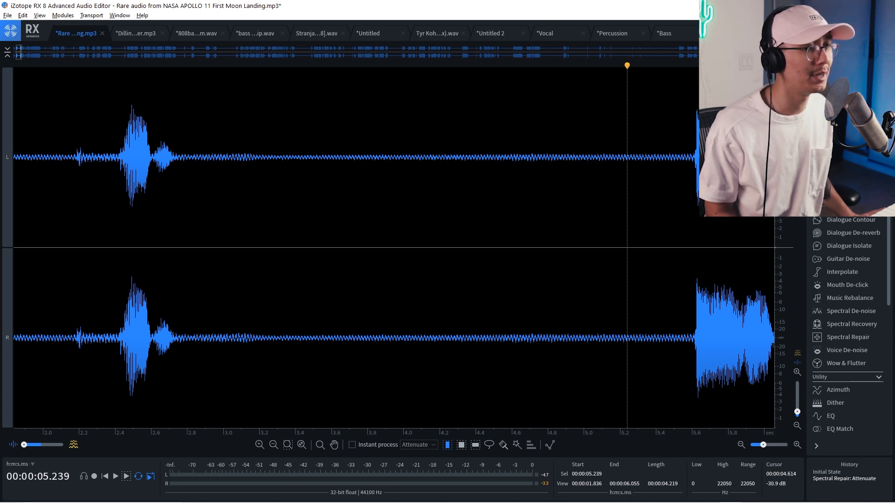
pyautogui.moveTo(235, 233); pyautogui.dragTo(640, 234)
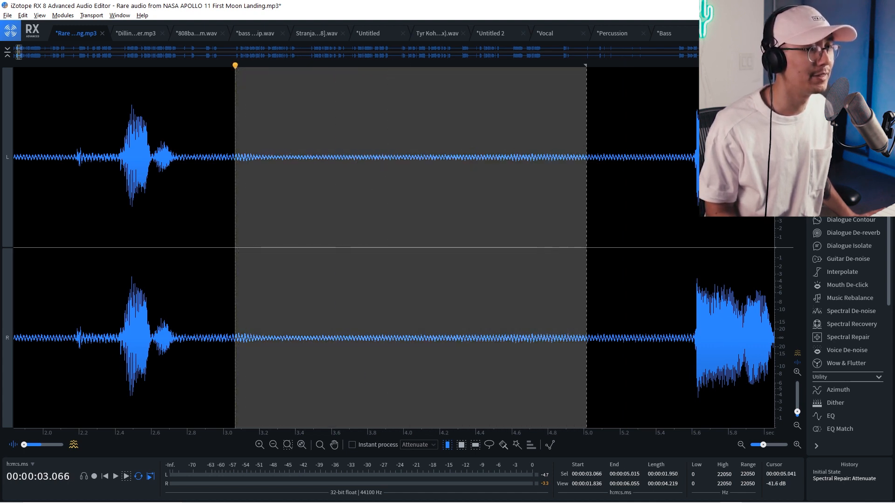
pyautogui.hotkey('ctrl', 'shift', '7')
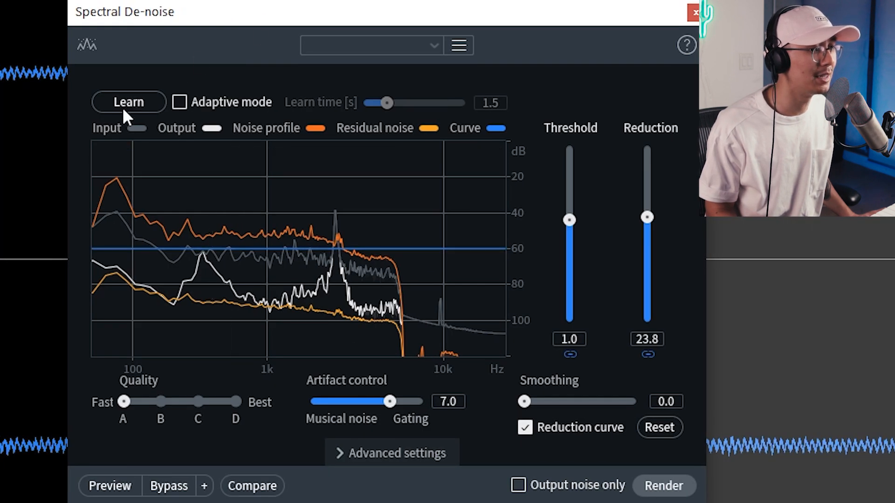
pyautogui.click(126, 104)
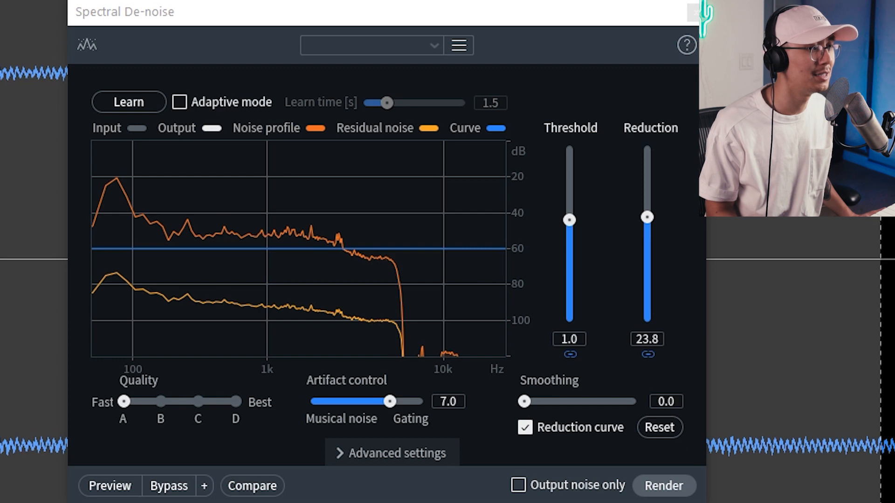
# Render the noise reduction on the selection and play back the de-noised Apollo recording.
pyautogui.click(662, 486)
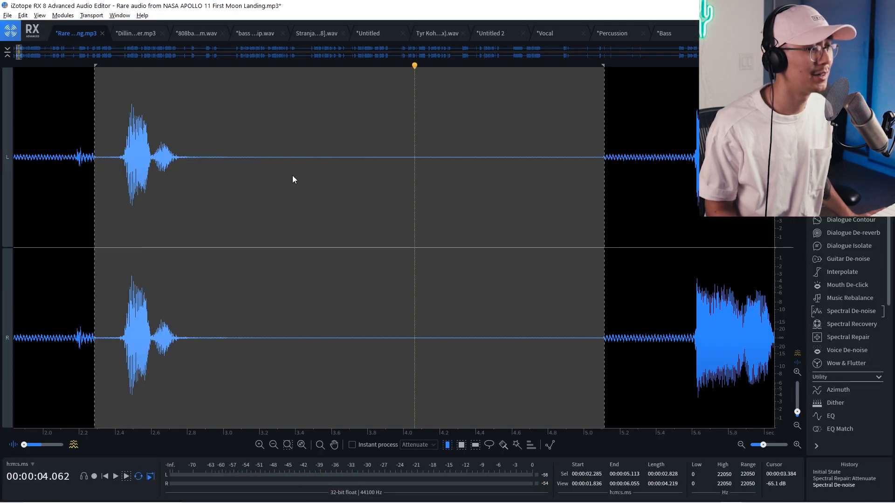
pyautogui.click(104, 222)
pyautogui.press('space')
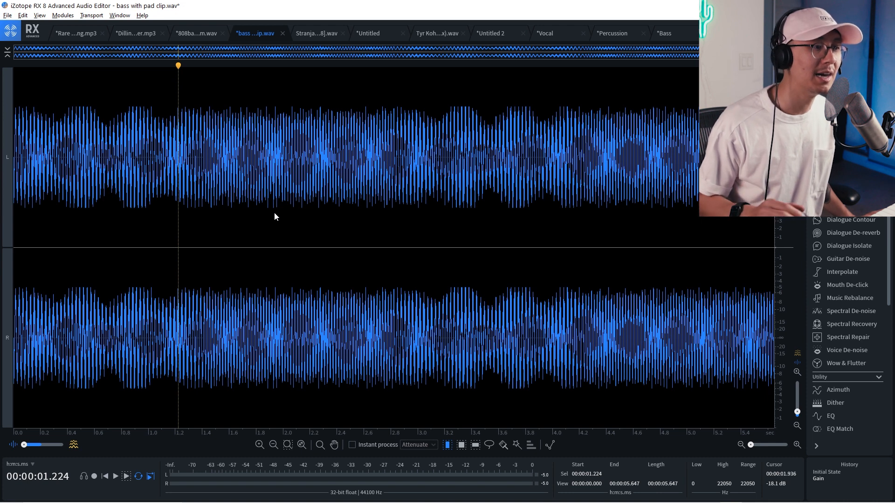
# Audition the clipped bass-with-pad recording from its start.
pyautogui.press('Home')
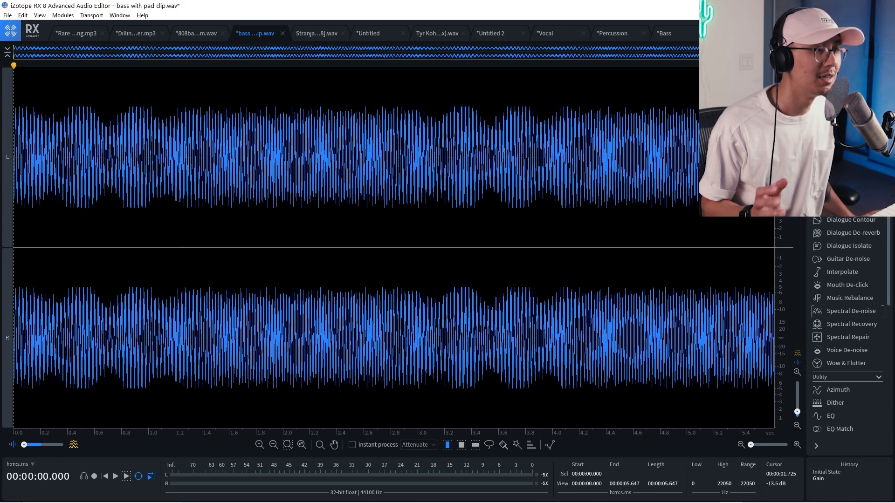
pyautogui.press('space')
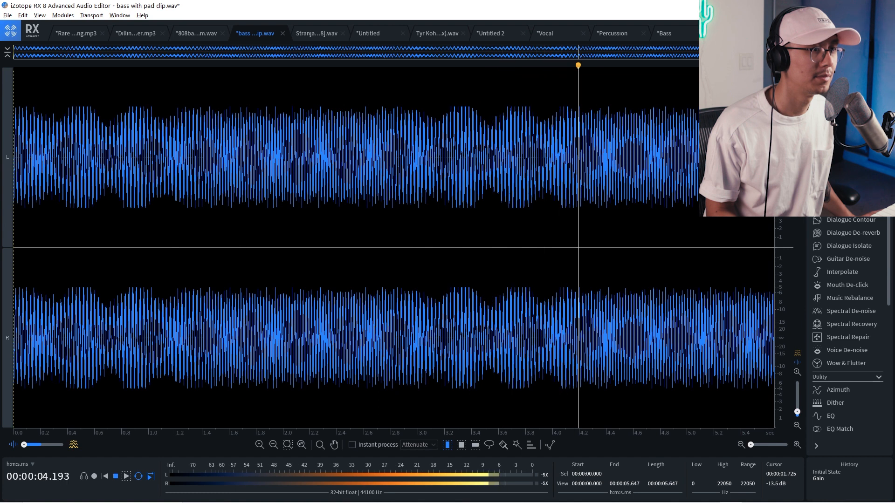
pyautogui.press('space')
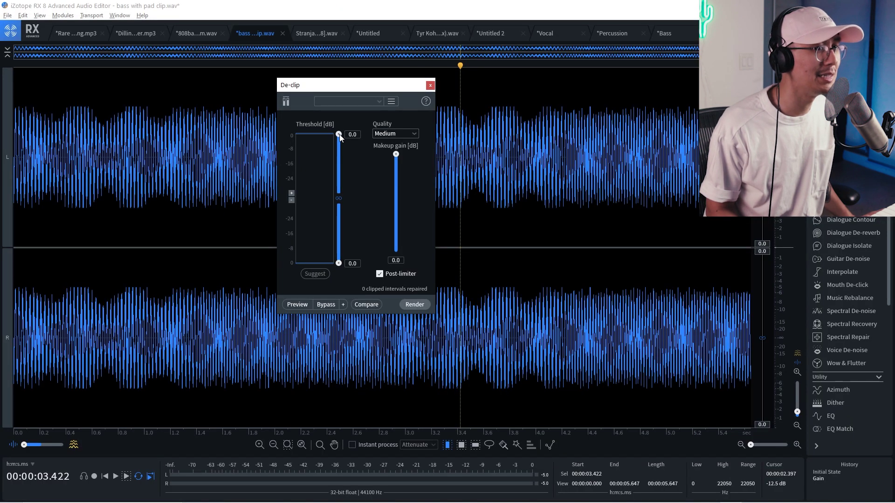
# De-clip the bass with a lower threshold that catches more peaks and listen to the result.
pyautogui.moveTo(339, 134); pyautogui.dragTo(339, 150)
pyautogui.moveTo(338, 150)
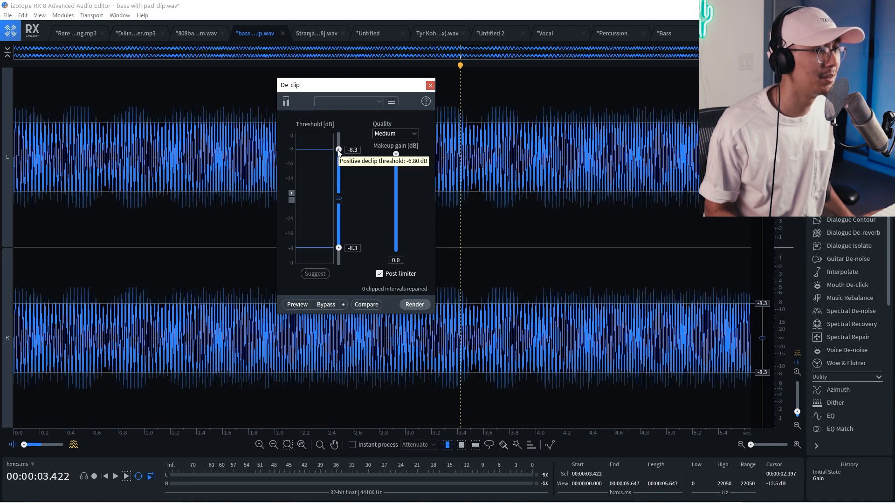
pyautogui.click(414, 305)
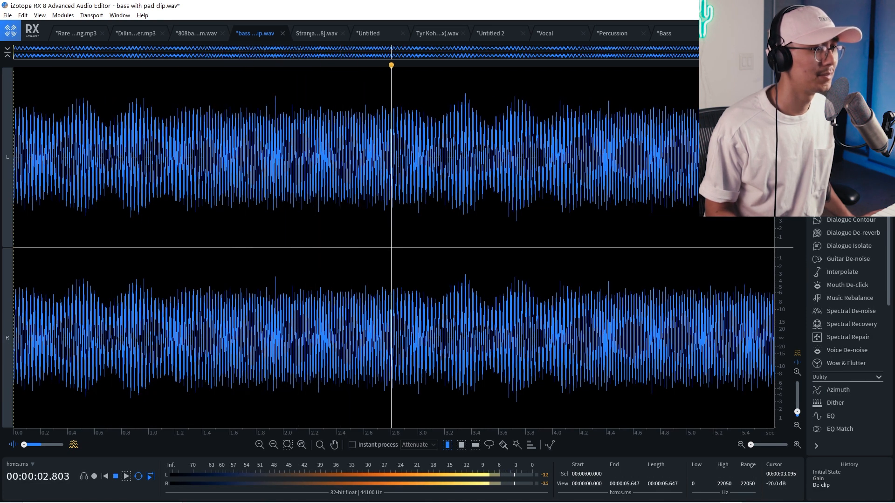
pyautogui.press('space')
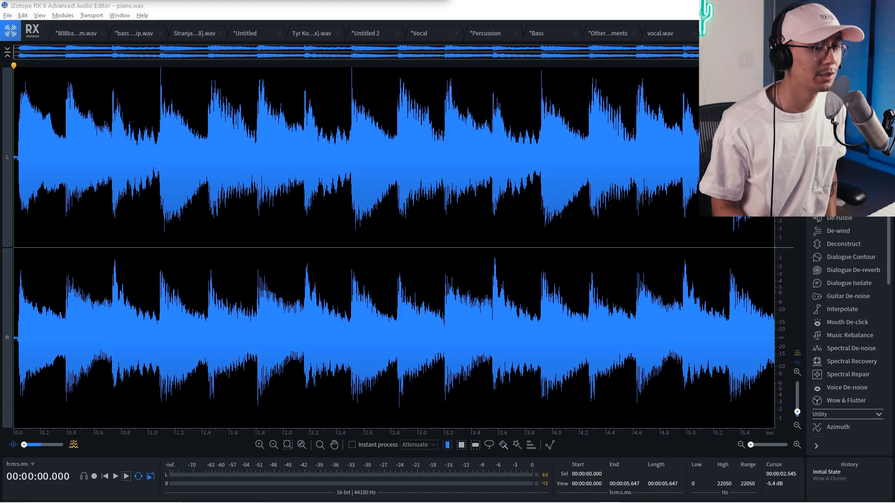
# Play the piano recording through to hear its flutter before repair.
pyautogui.click(395, 7)
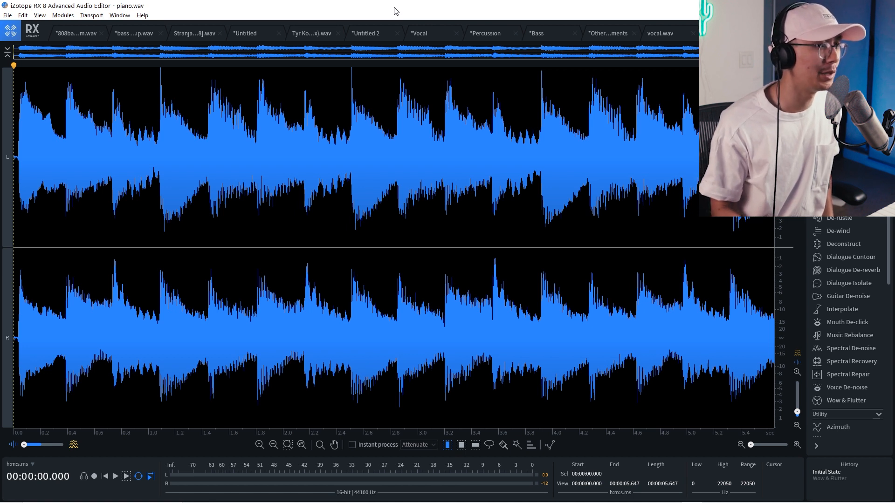
pyautogui.press('space')
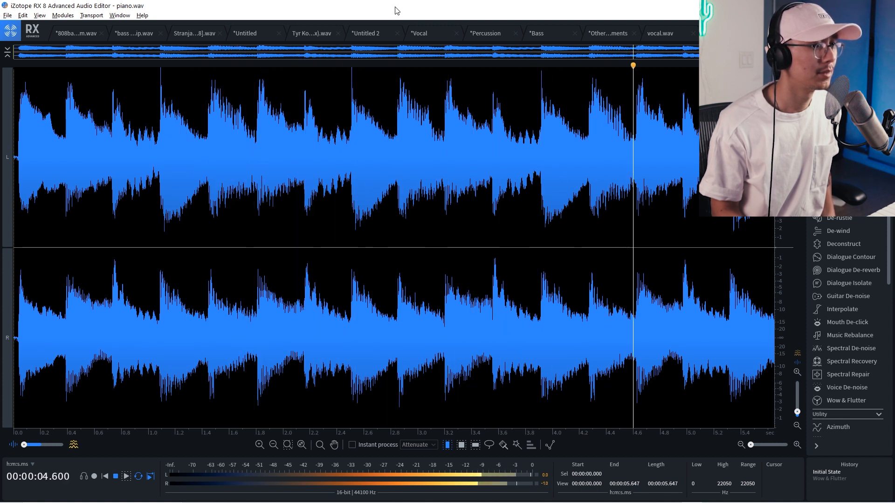
pyautogui.press('space')
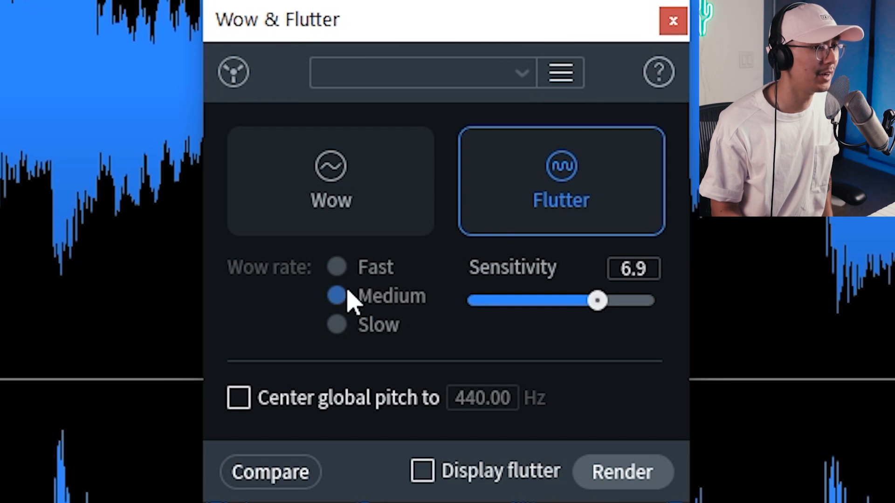
# Render flutter removal on the piano and audition the corrected recording.
pyautogui.click(630, 475)
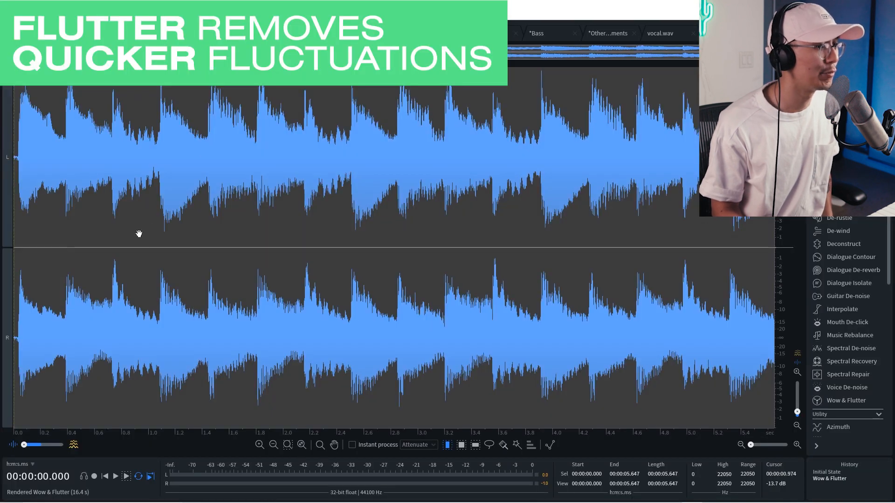
pyautogui.press('space')
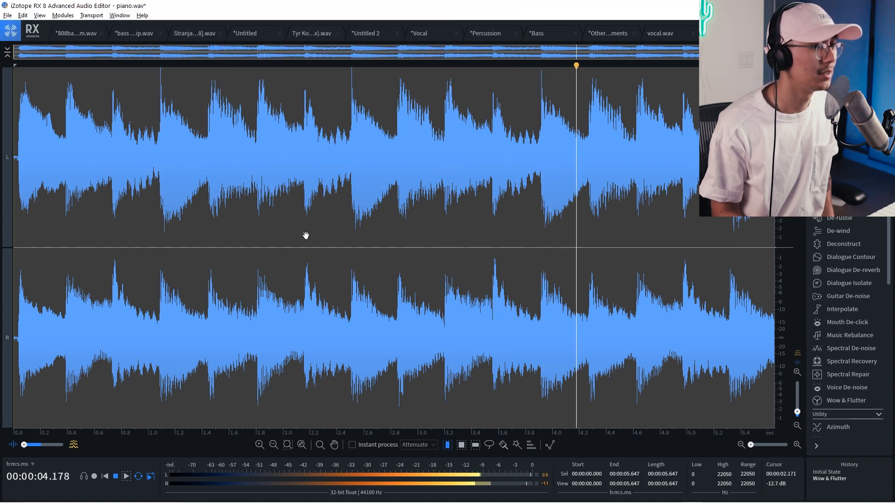
pyautogui.press('space')
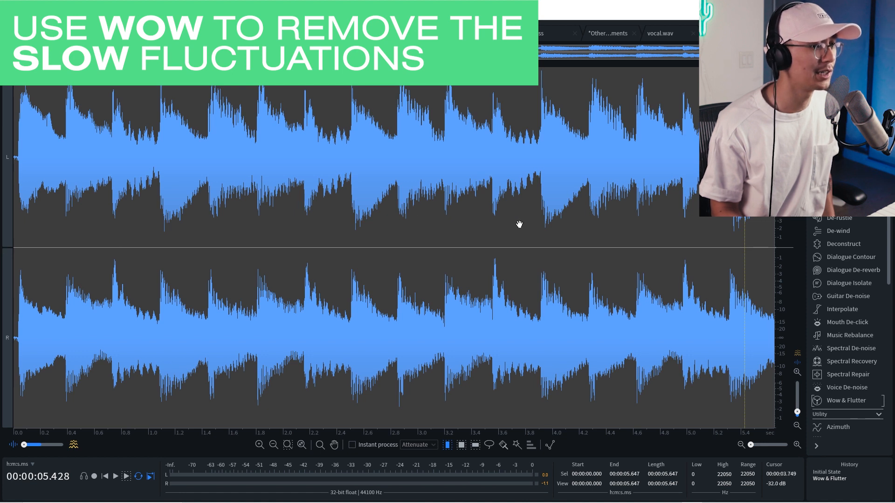
pyautogui.click(837, 400)
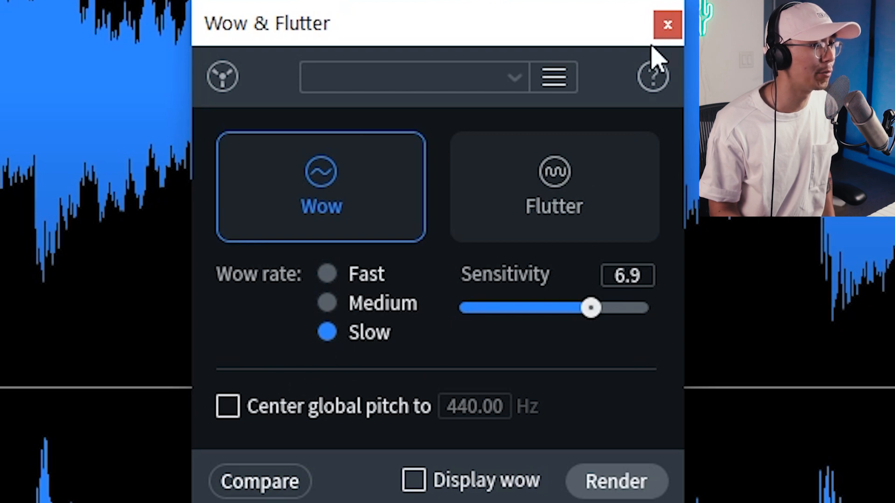
# Render the slow-wow correction on the piano and briefly listen to it.
pyautogui.click(667, 24)
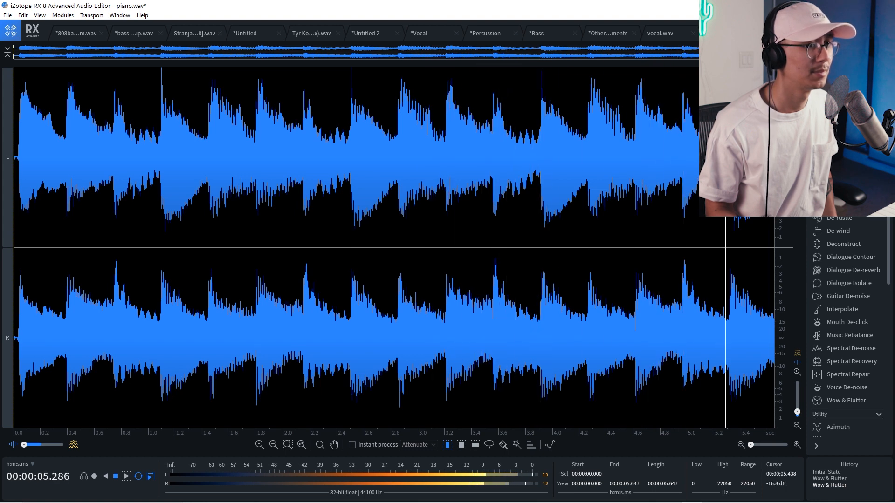
pyautogui.press('space')
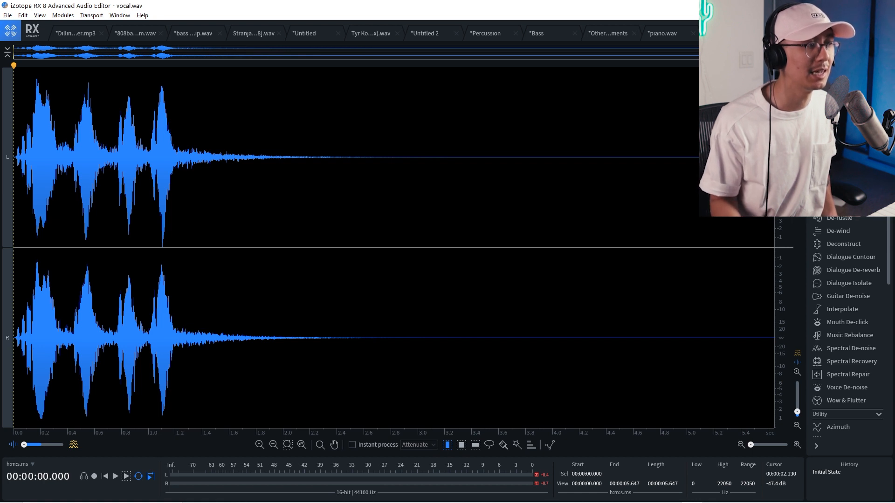
# Play the reverberant vocal sample to hear it before repair.
pyautogui.press('space')
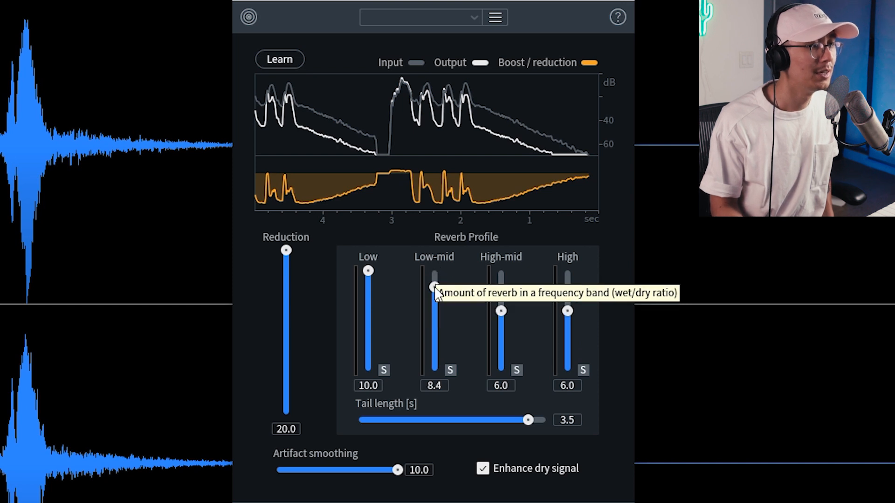
# Set De-reverb low-mid amount 9.6, high-mid 8.1 and reduction to its maximum of 20.
pyautogui.moveTo(434, 287); pyautogui.dragTo(436, 284)
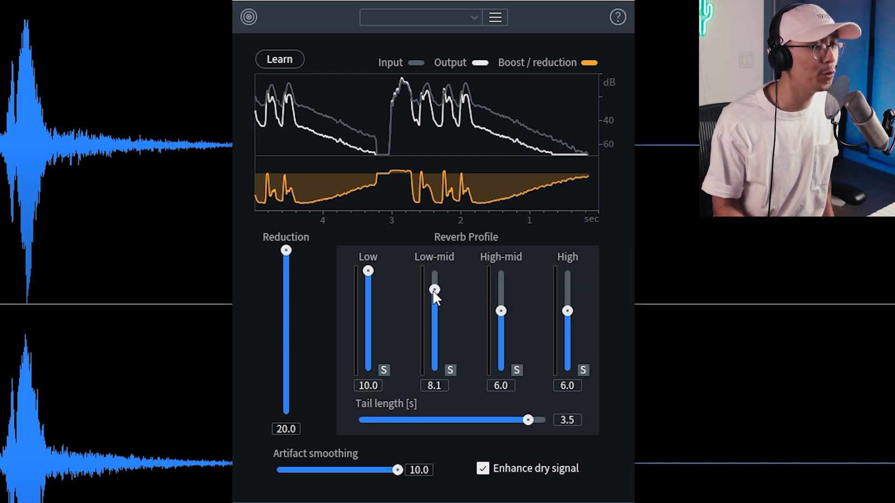
pyautogui.moveTo(435, 287); pyautogui.dragTo(434, 272)
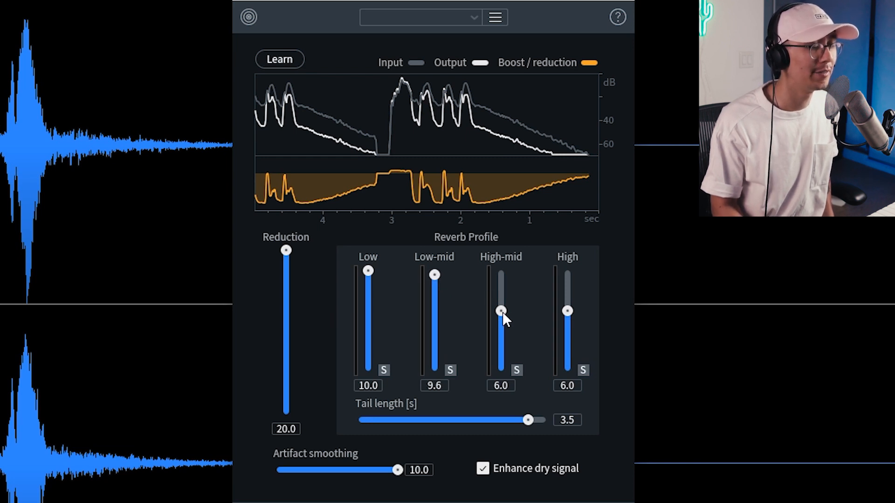
pyautogui.moveTo(501, 311); pyautogui.dragTo(501, 291)
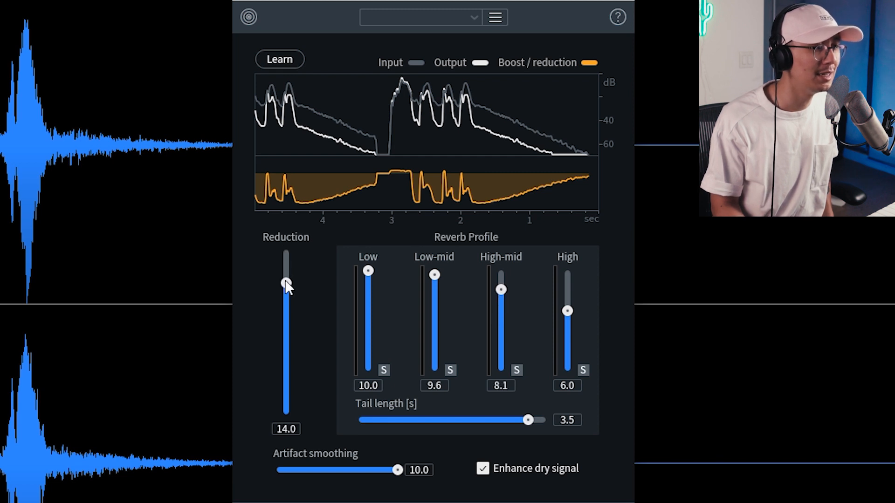
pyautogui.moveTo(287, 287); pyautogui.dragTo(288, 242)
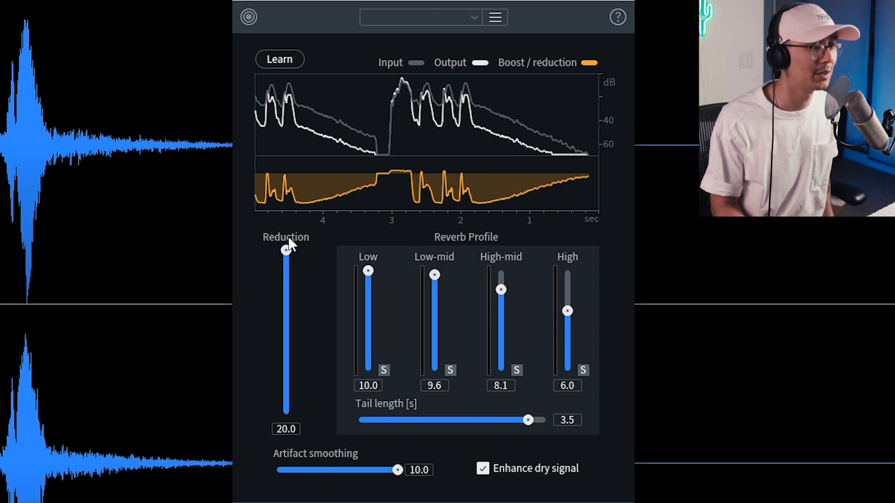
# Extend the tail length to 4.0 seconds, render De-reverb on the vocal and audition it.
pyautogui.moveTo(529, 420); pyautogui.dragTo(525, 423)
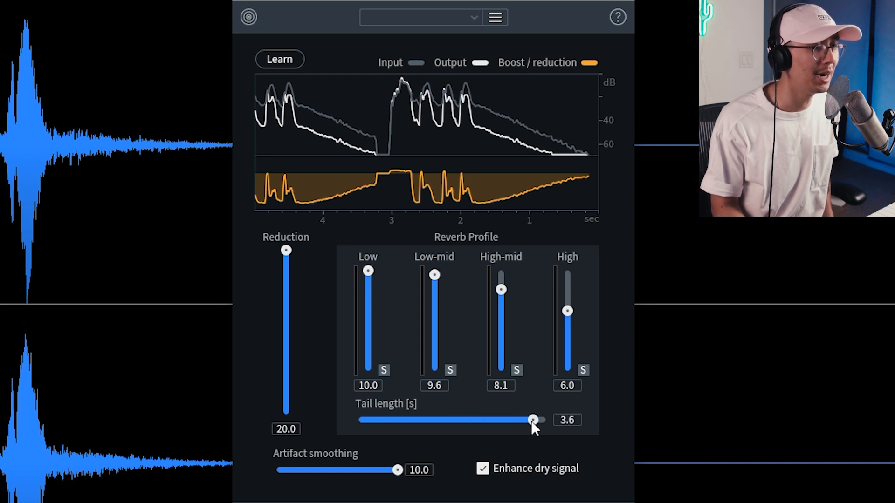
pyautogui.moveTo(533, 421); pyautogui.dragTo(565, 422)
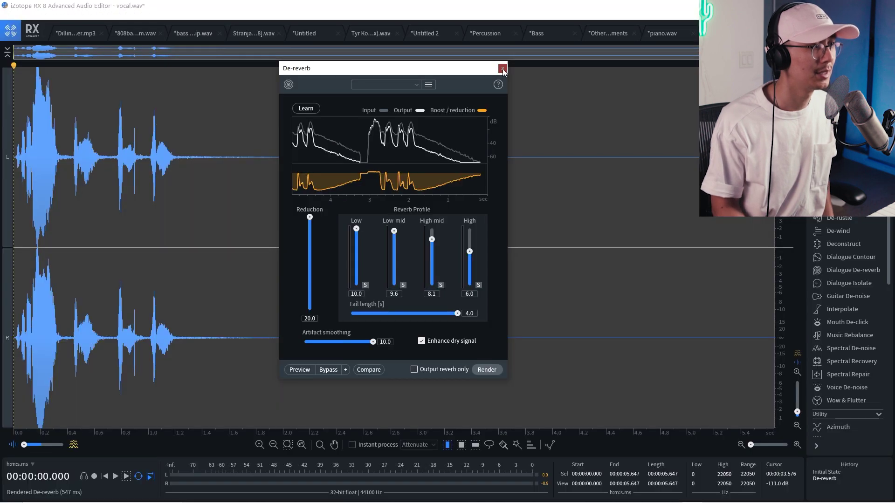
pyautogui.click(501, 67)
pyautogui.press('space')
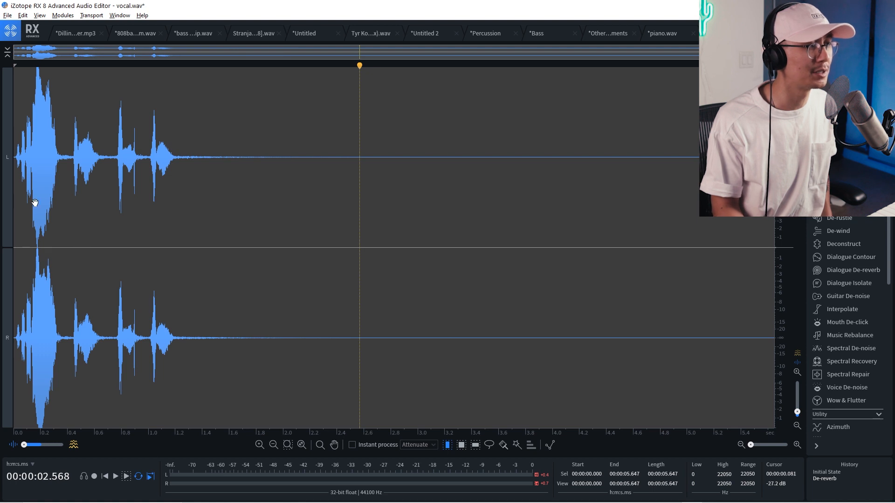
pyautogui.click(218, 268)
pyautogui.press('Home')
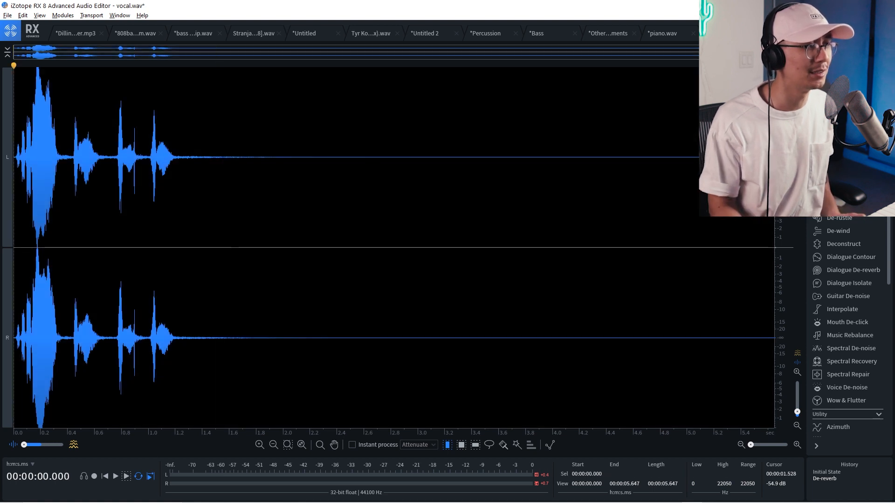
pyautogui.press('space')
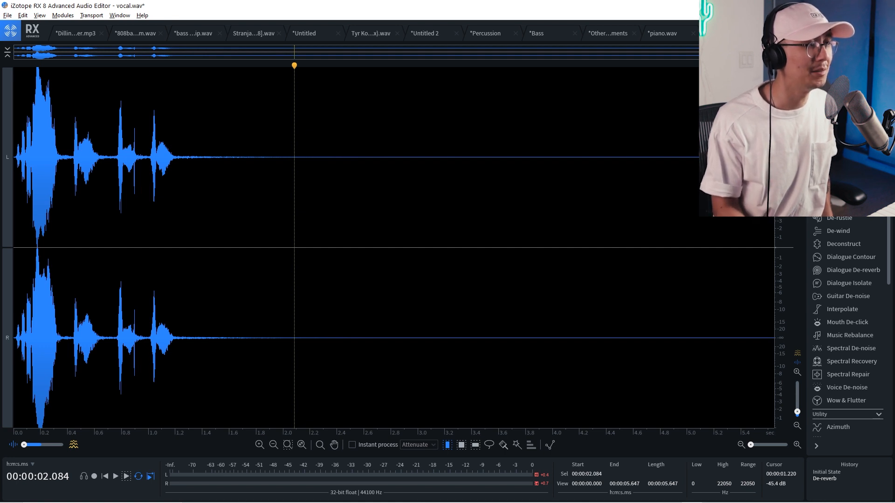
pyautogui.moveTo(178, 210); pyautogui.dragTo(288, 210)
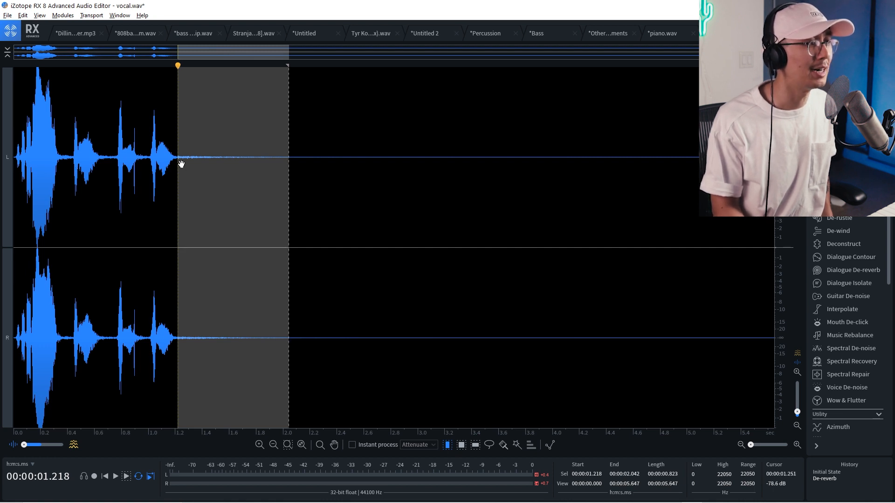
pyautogui.moveTo(288, 176); pyautogui.dragTo(260, 182)
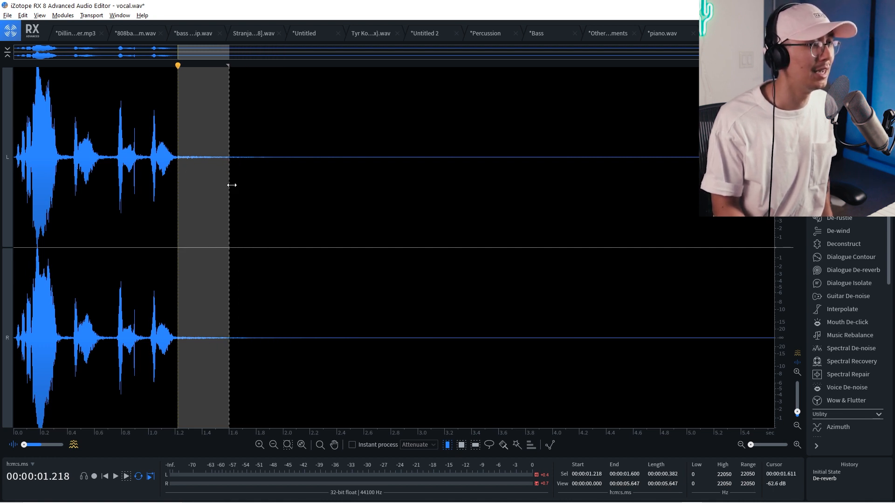
pyautogui.press('space')
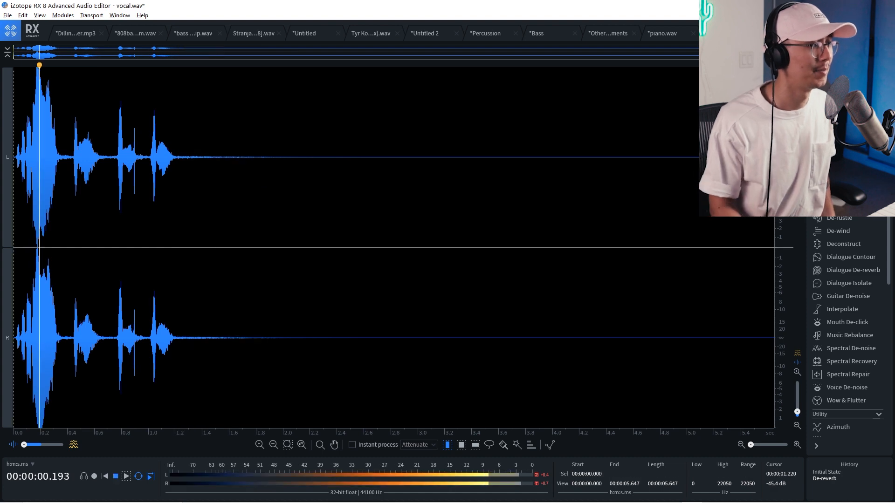